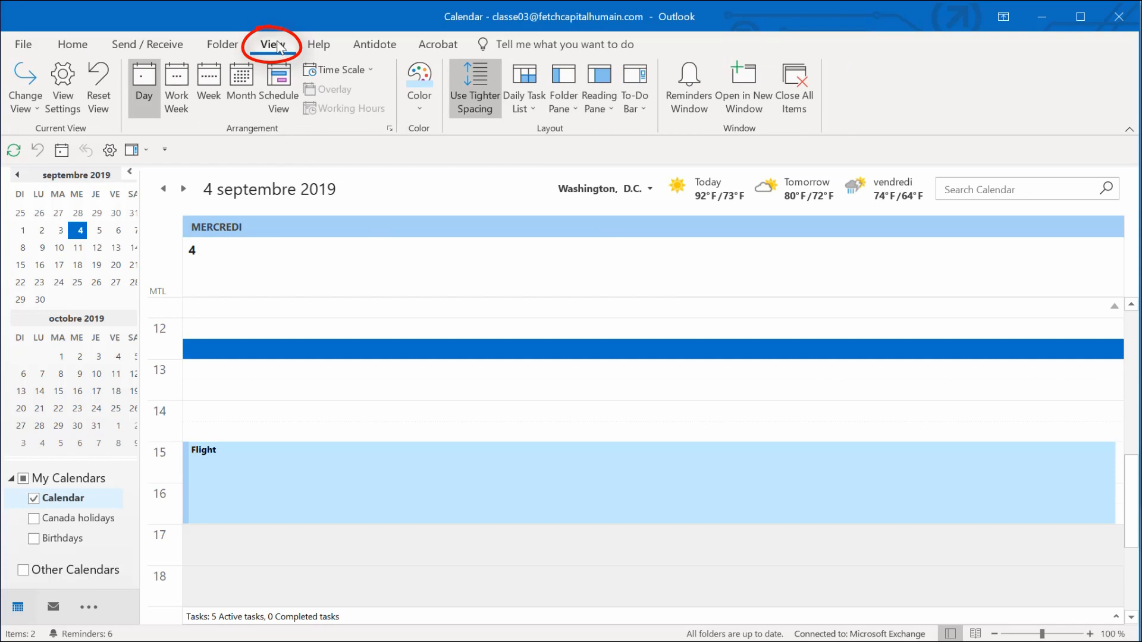
Step: Show Tasks in the To-Do Bar beside the calendar and narrow the task pane
left_click(641, 100)
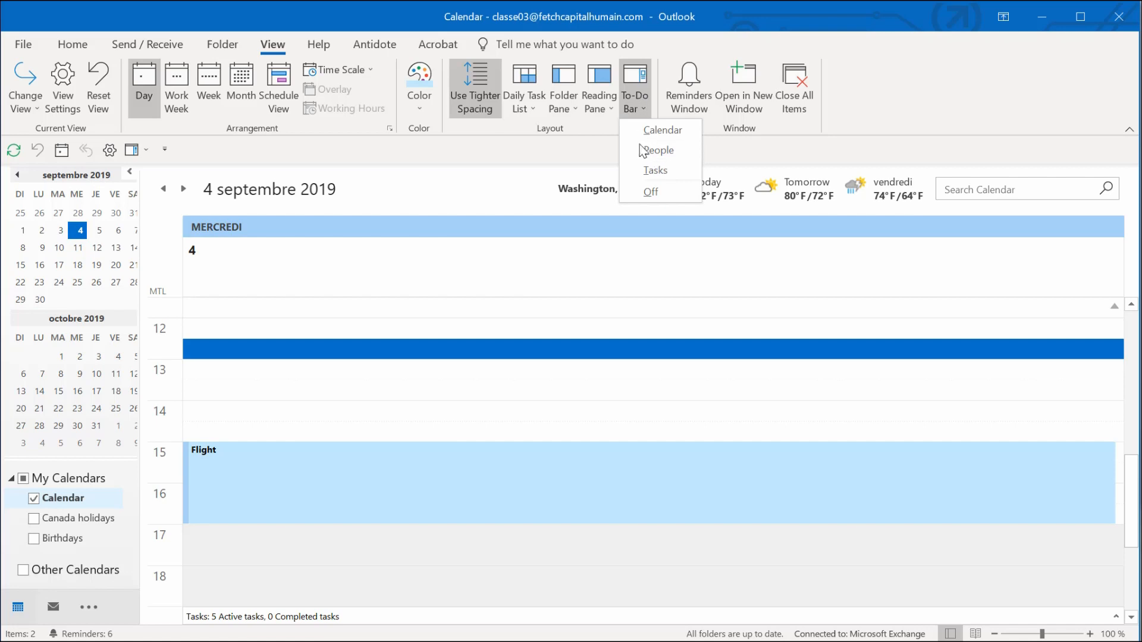
left_click(655, 171)
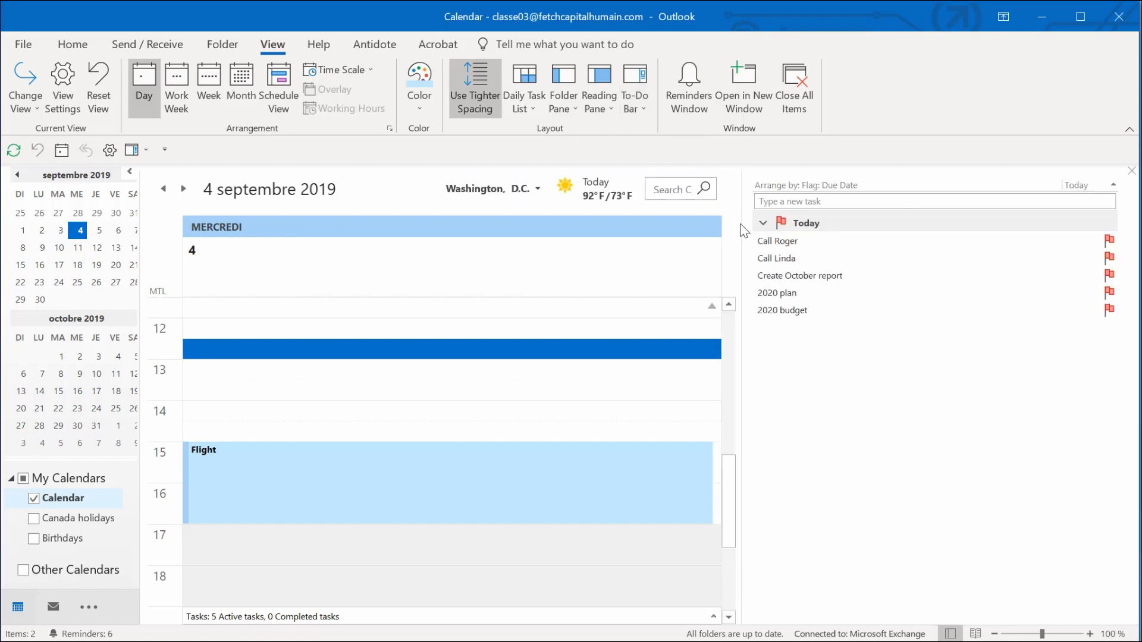
left_click_drag(744, 223, 862, 236)
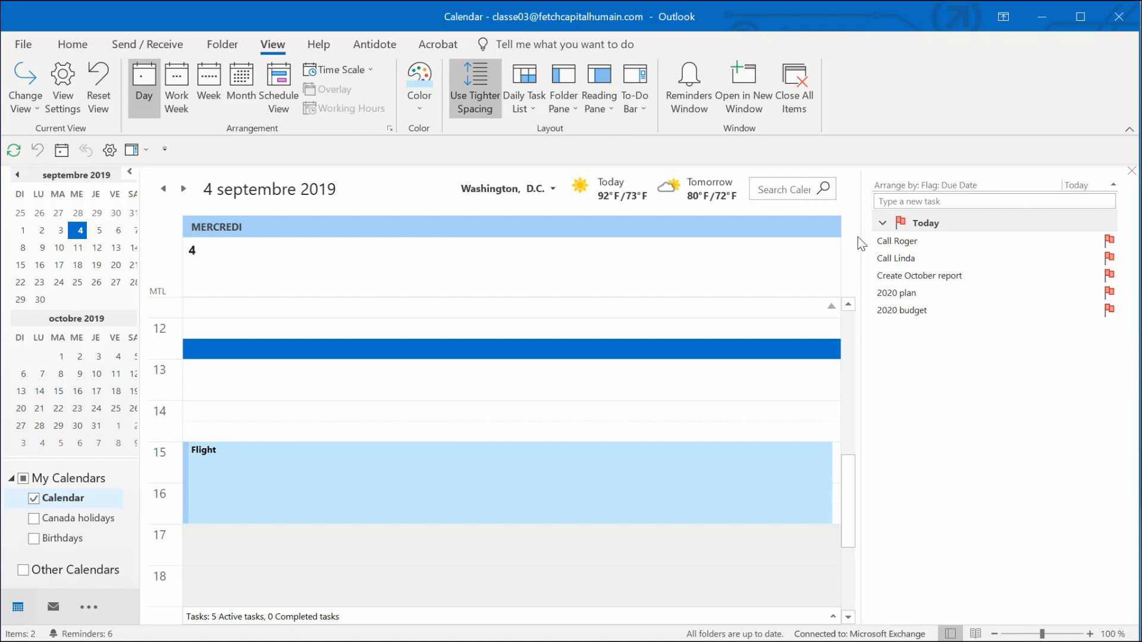
Step: Open the Tasks module's To-Do List and widen the list until its tasks are laid out in columns
left_click_drag(142, 607, 208, 607)
mouse_move(89, 613)
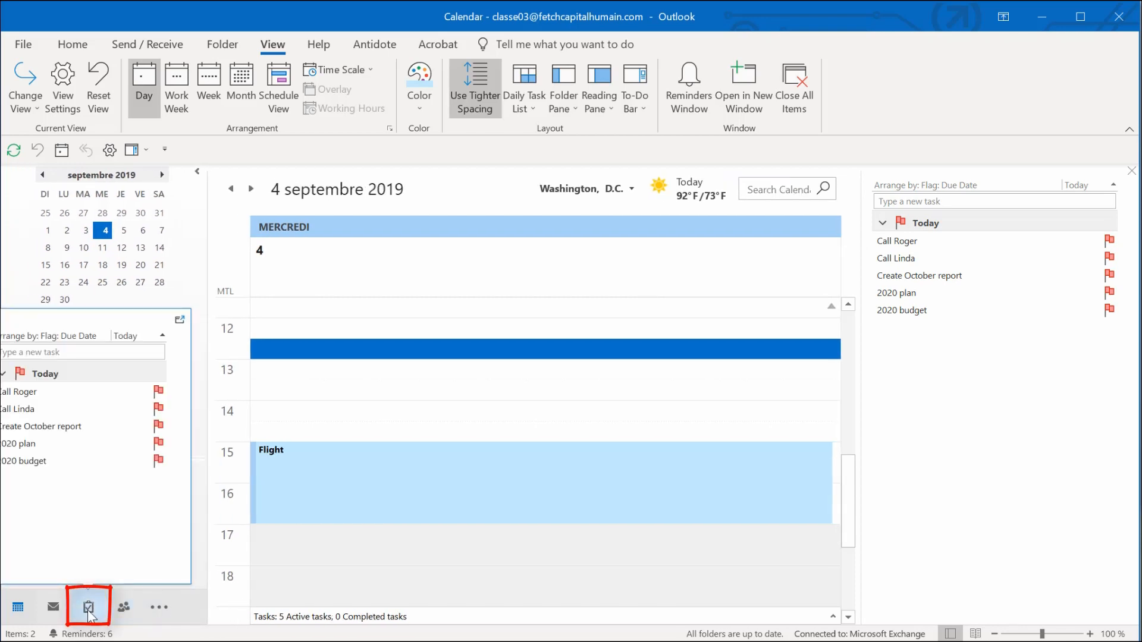
left_click(89, 608)
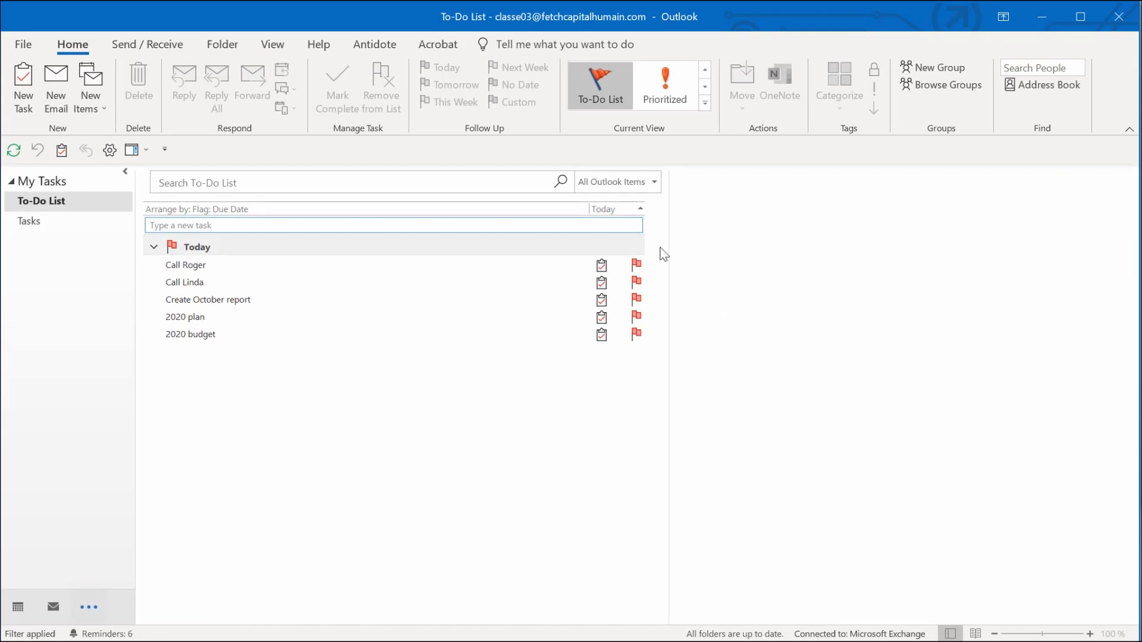
left_click_drag(669, 255, 1053, 258)
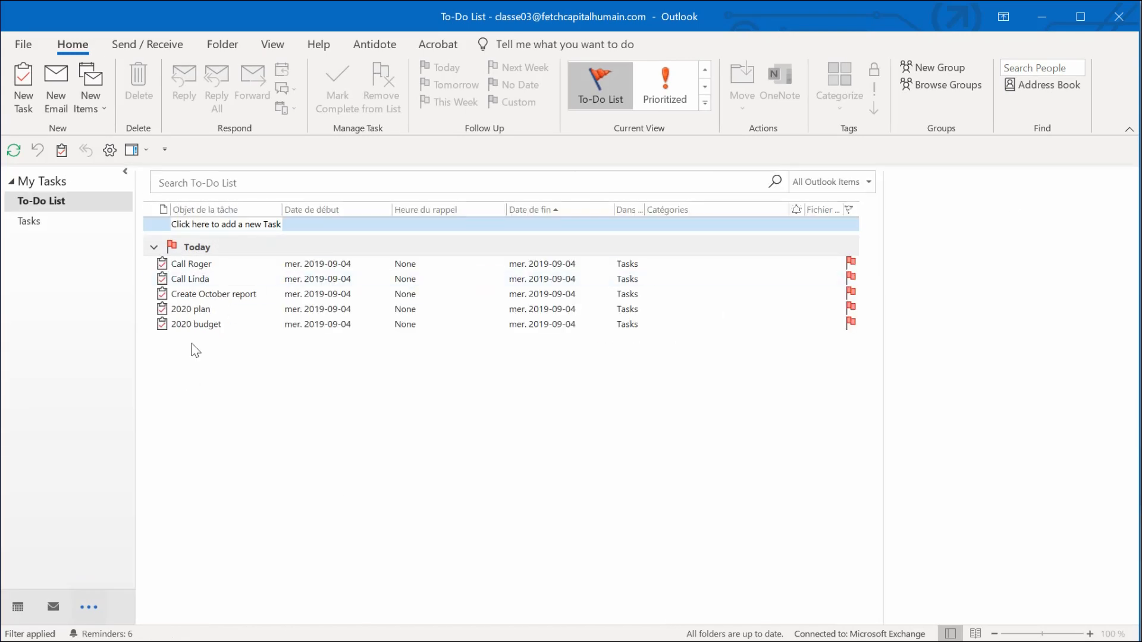
Step: Return to the calendar, try the task pane at full-column width, and narrow it back to the compact list
left_click(18, 608)
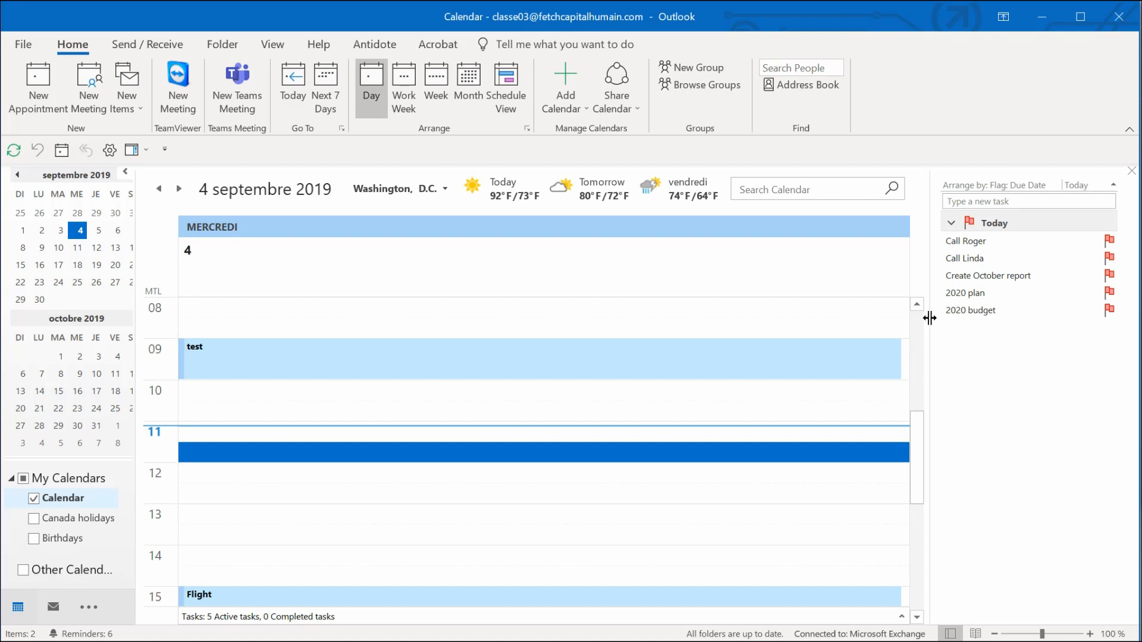
left_click_drag(911, 316, 464, 372)
mouse_move(291, 348)
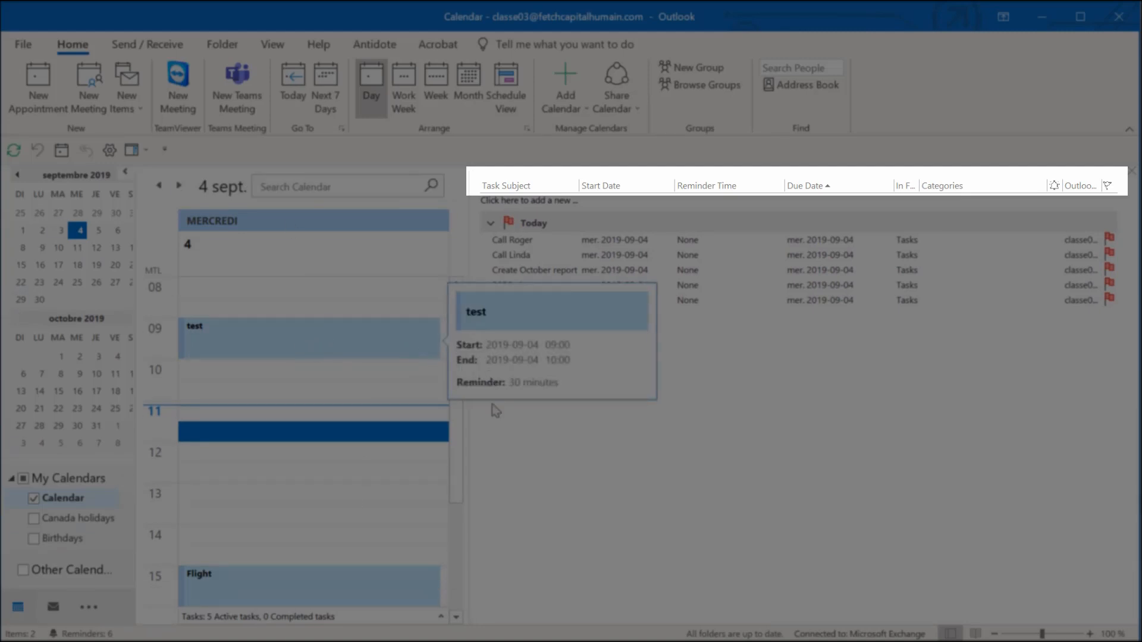
left_click_drag(476, 412, 696, 449)
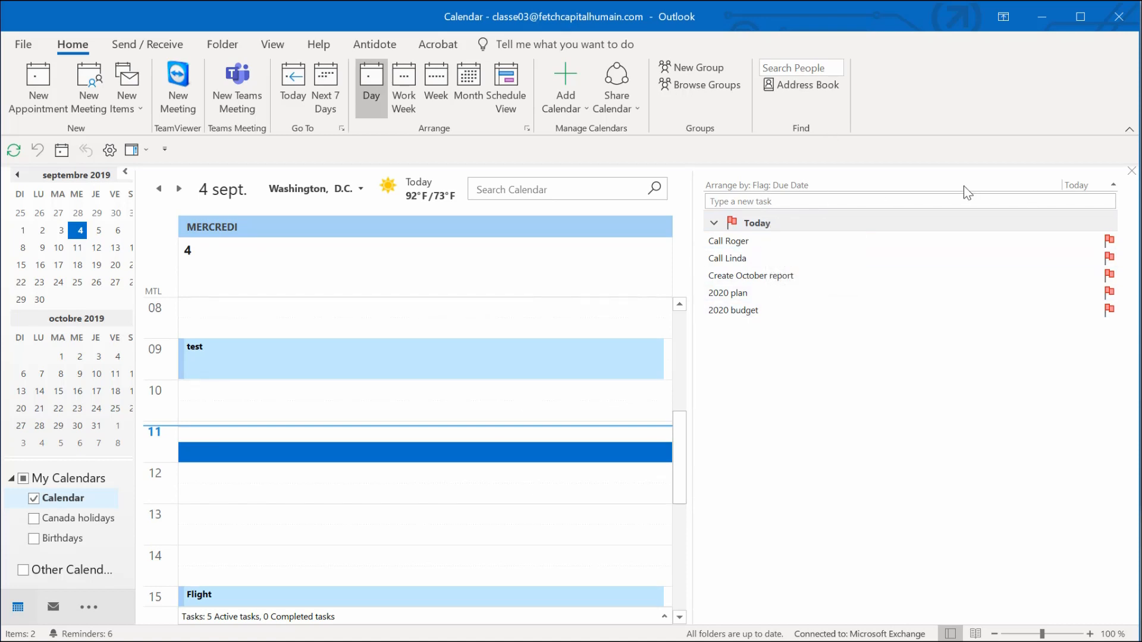
Step: Open the To-Do List's advanced view settings from the task pane header and reposition the dialog beside the task list
left_click(783, 184)
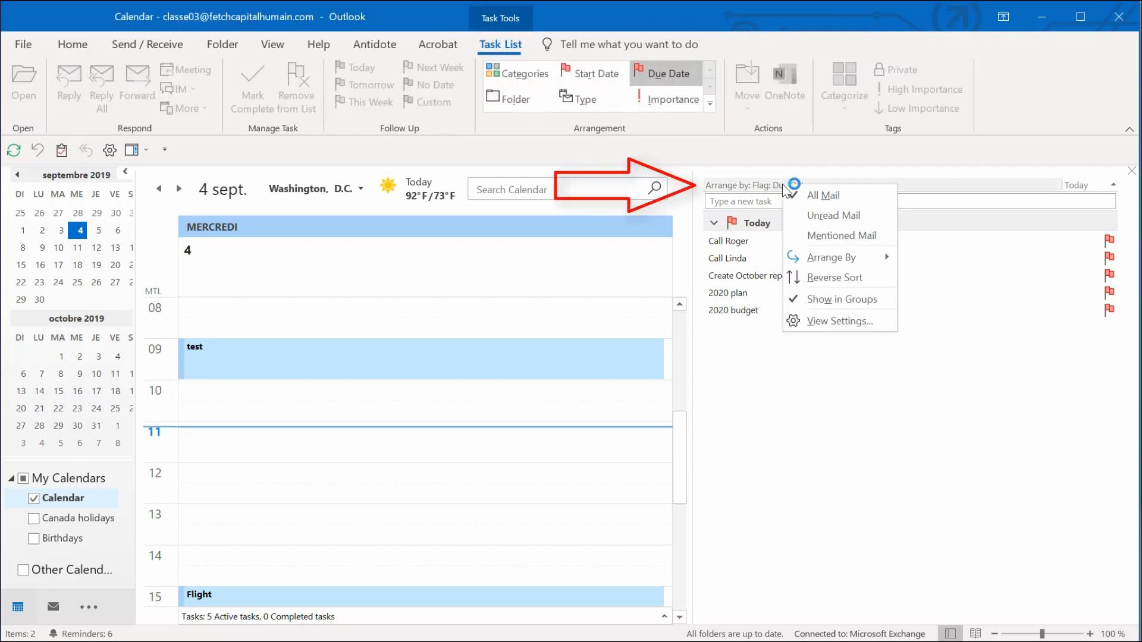
left_click(716, 522)
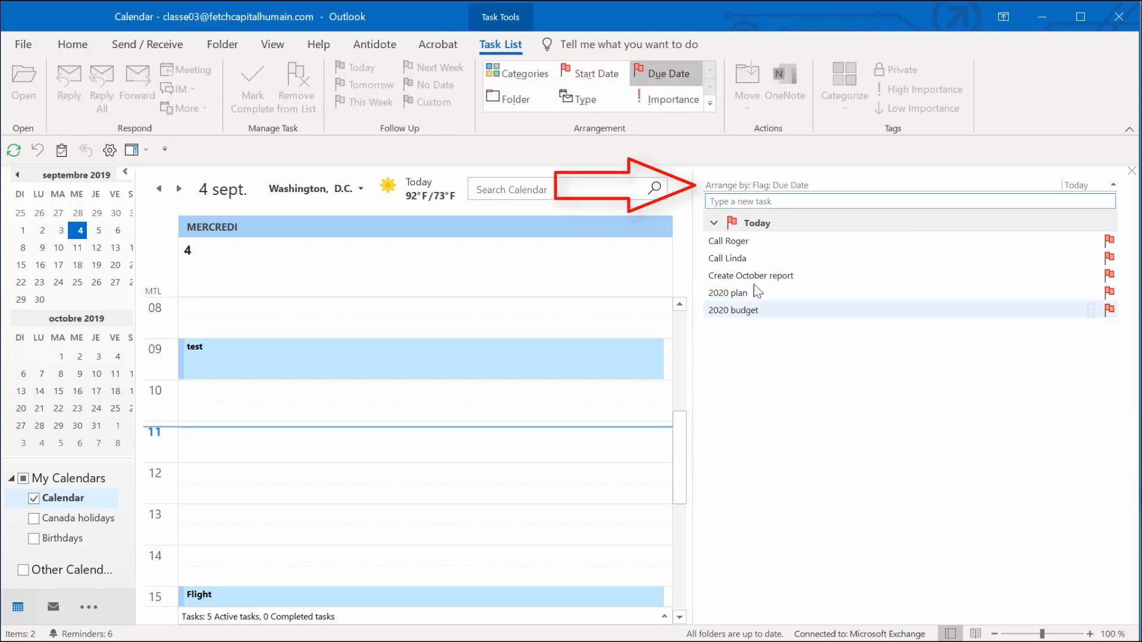
left_click(780, 190)
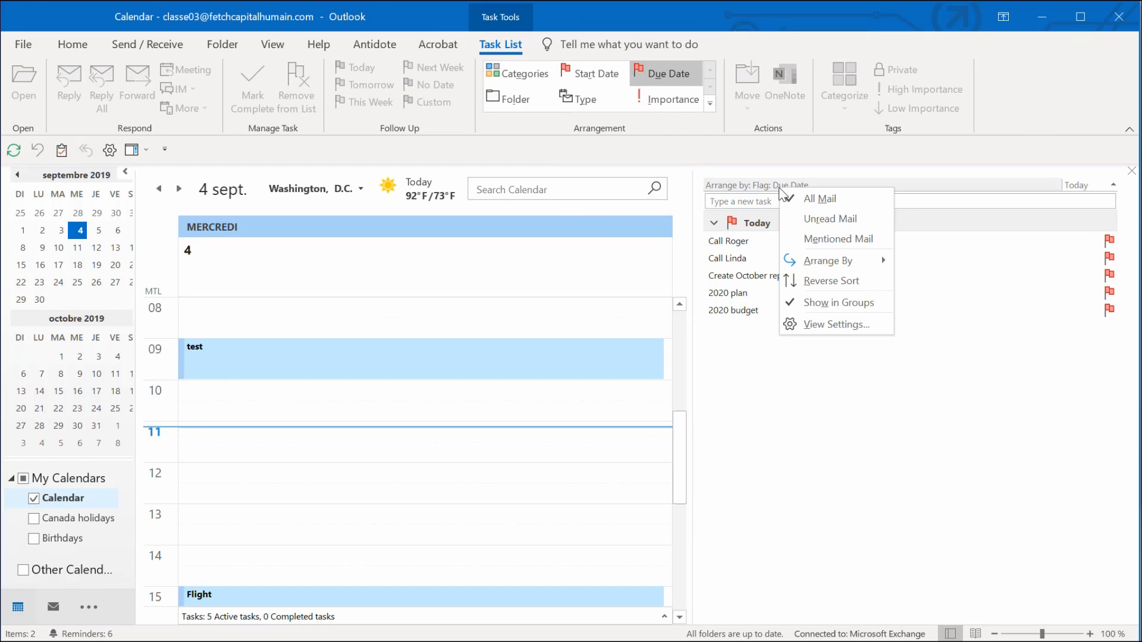
left_click(838, 331)
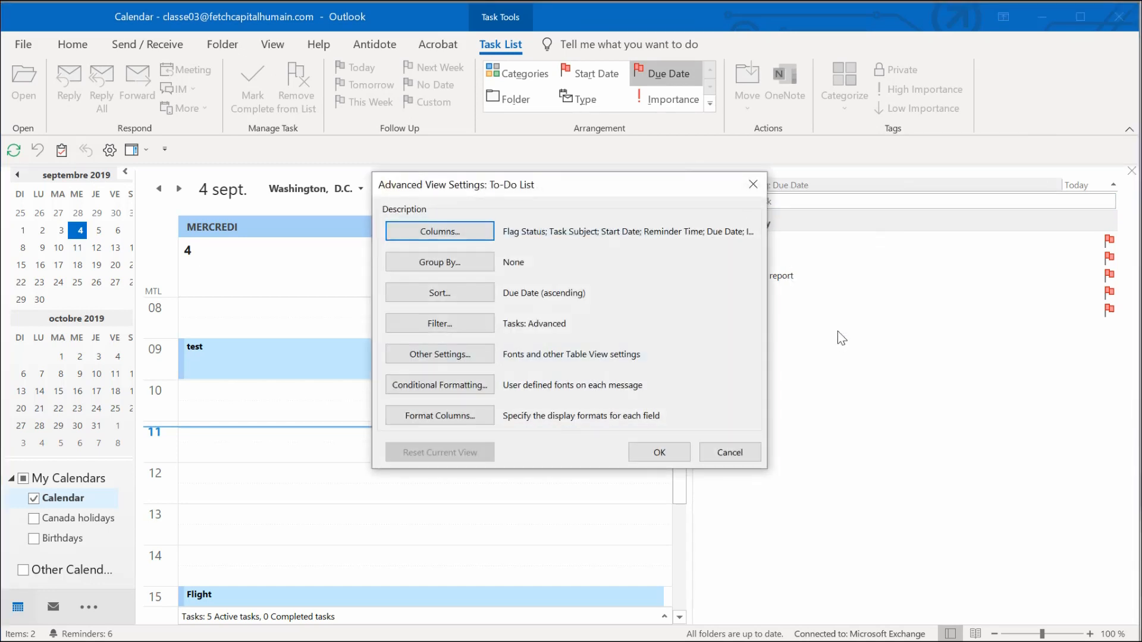
left_click_drag(691, 196, 994, 274)
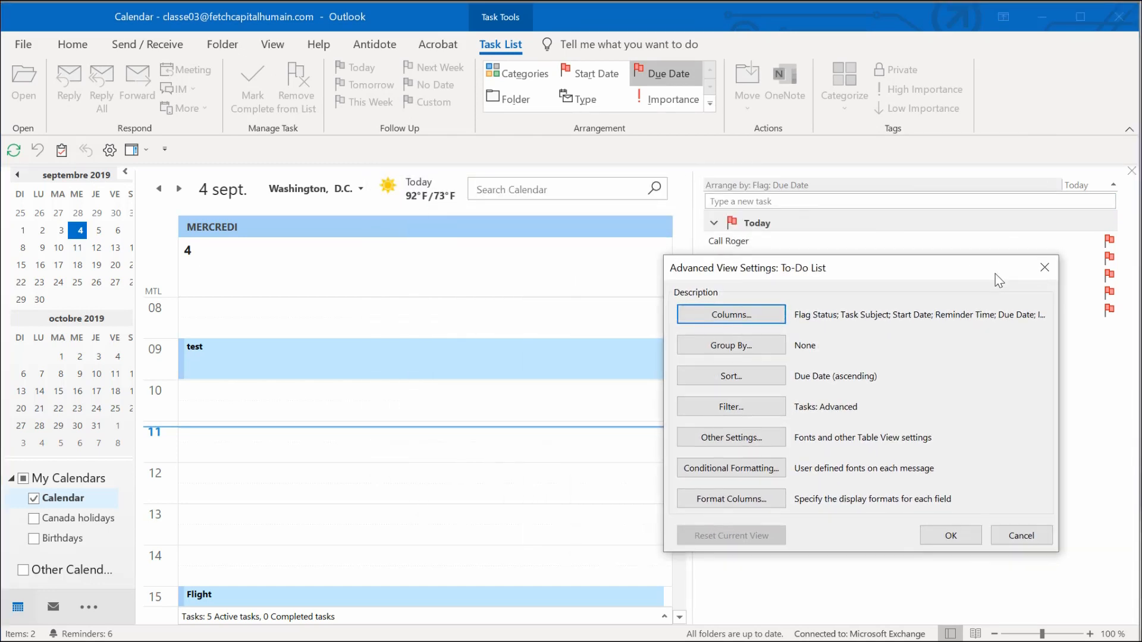
left_click_drag(996, 275, 735, 269)
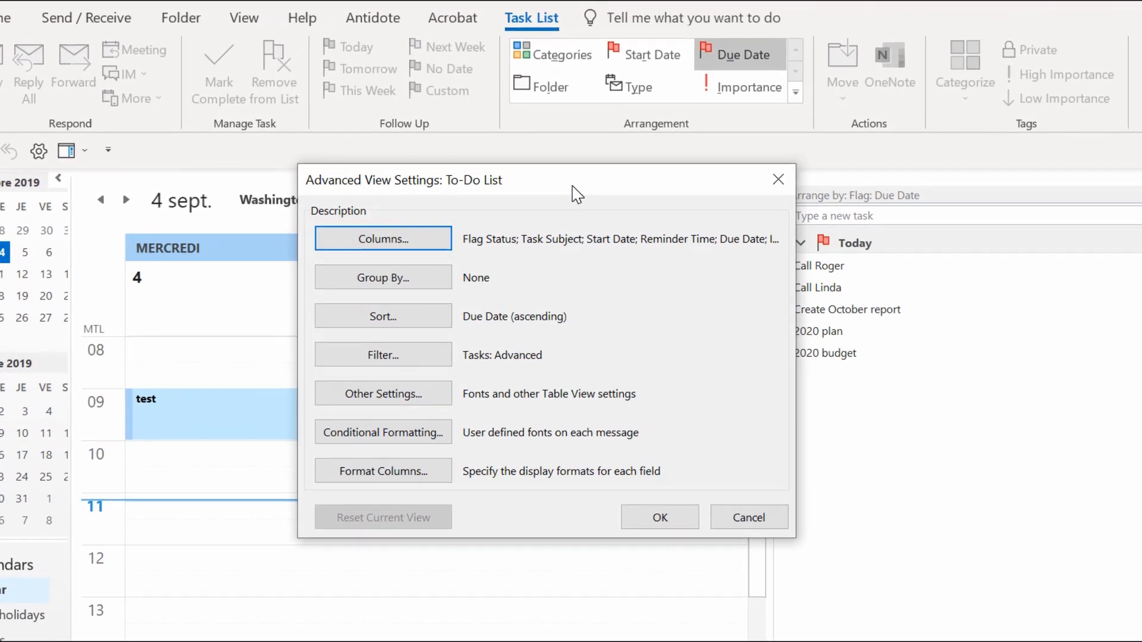
Step: Open the To-Do List's column settings and remove every displayed column, from Flag Status through Outlook Data File
left_click(384, 244)
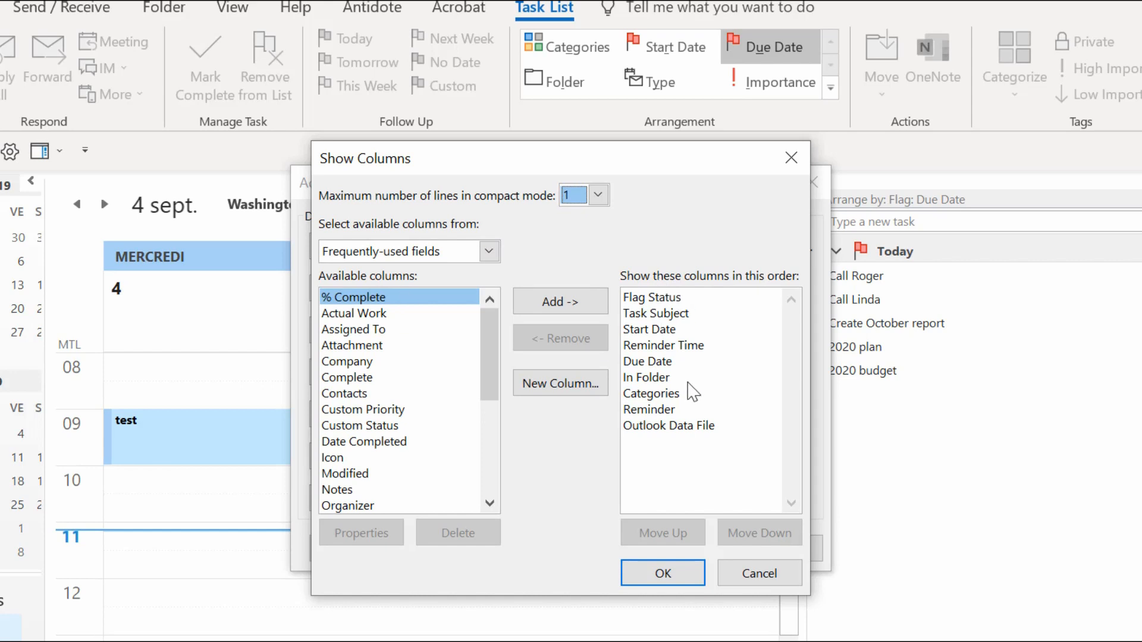
left_click(683, 313)
left_click(696, 297)
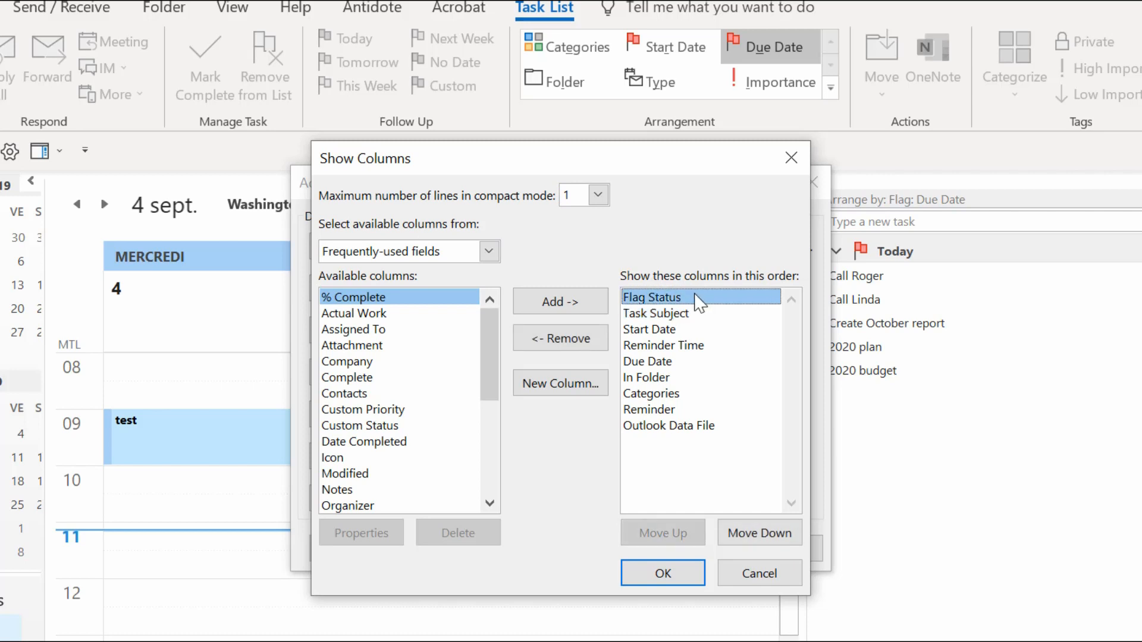
left_click(570, 339)
left_click(570, 340)
left_click(570, 339)
left_click(569, 340)
left_click(569, 339)
left_click(569, 339)
left_click(570, 339)
left_click(570, 340)
left_click(571, 341)
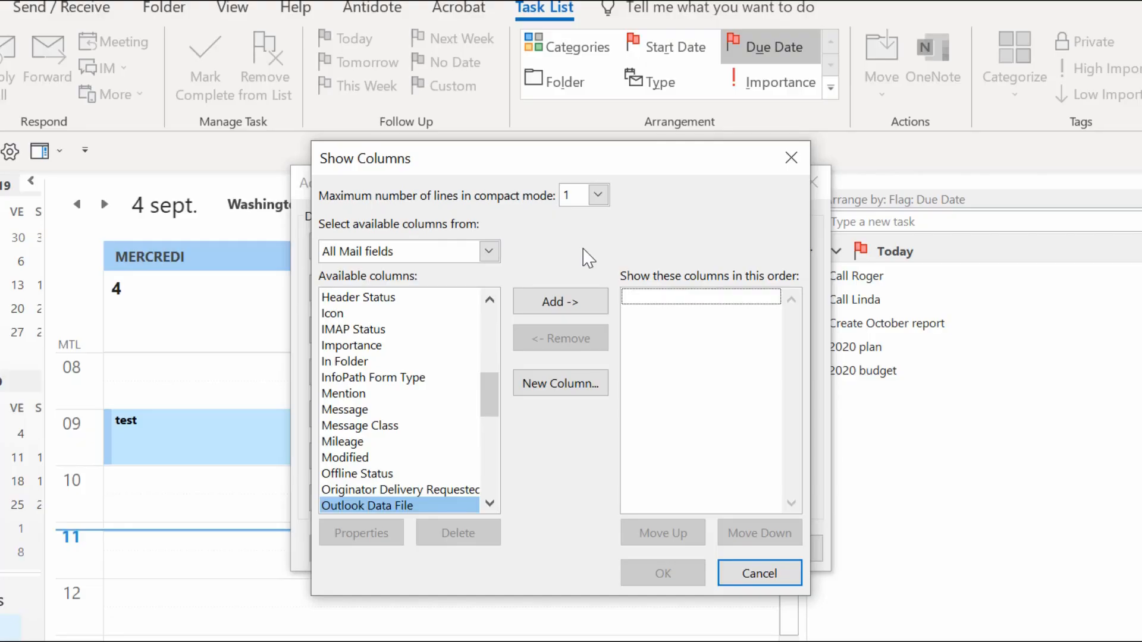
Step: Add the In Folder column from the All Mail fields to the displayed columns
scroll(489, 380, "up", 4)
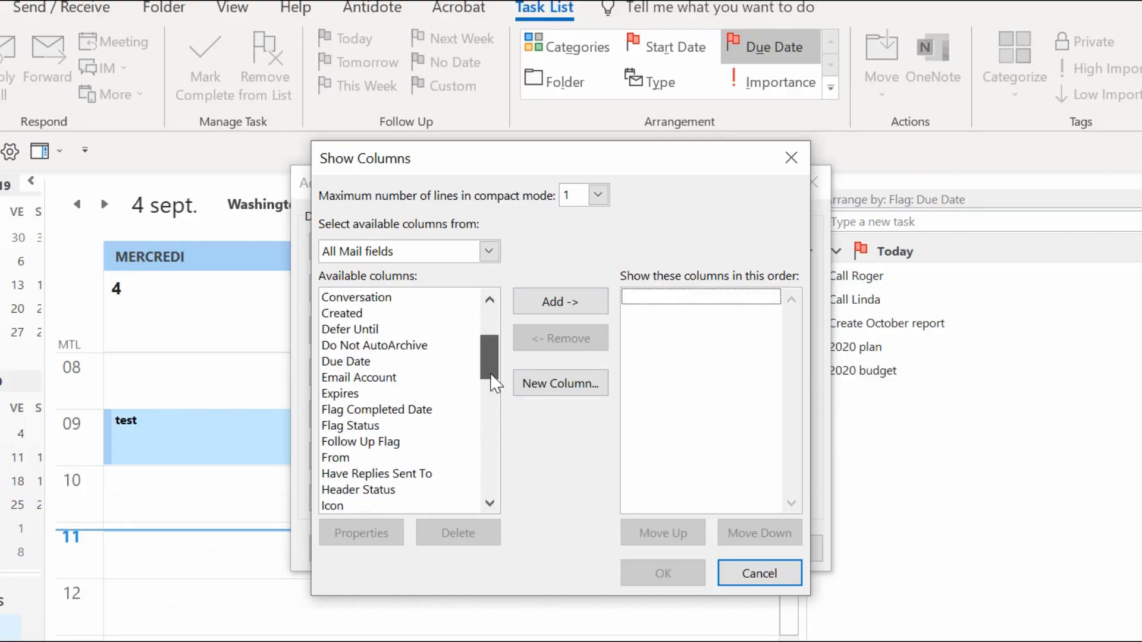
scroll(492, 377, "up", 3)
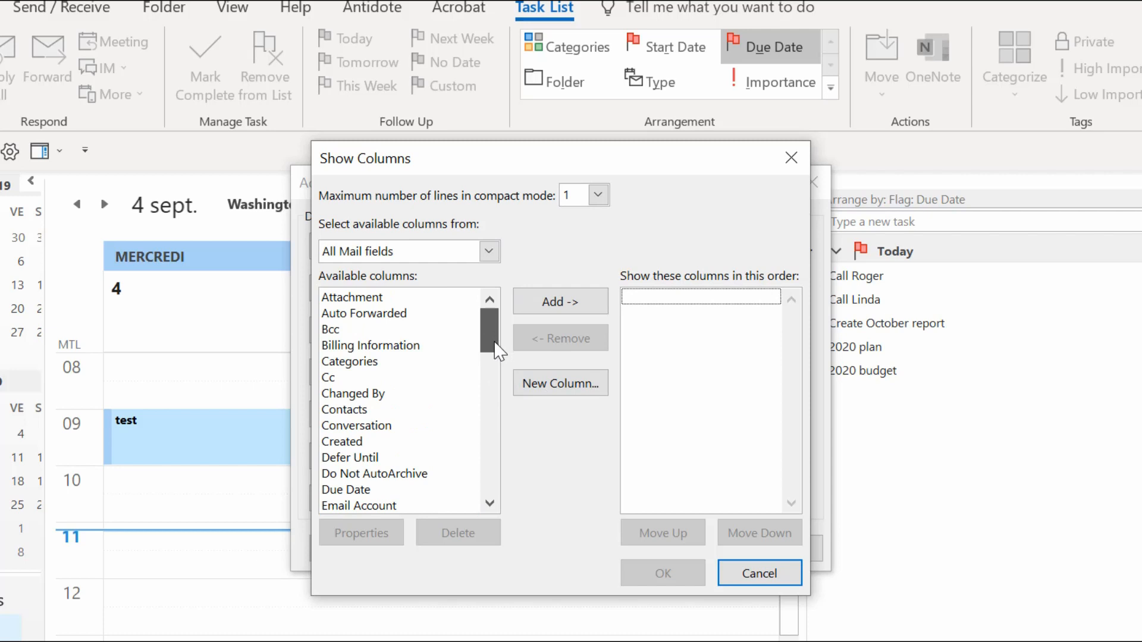
scroll(496, 362, "down", 4)
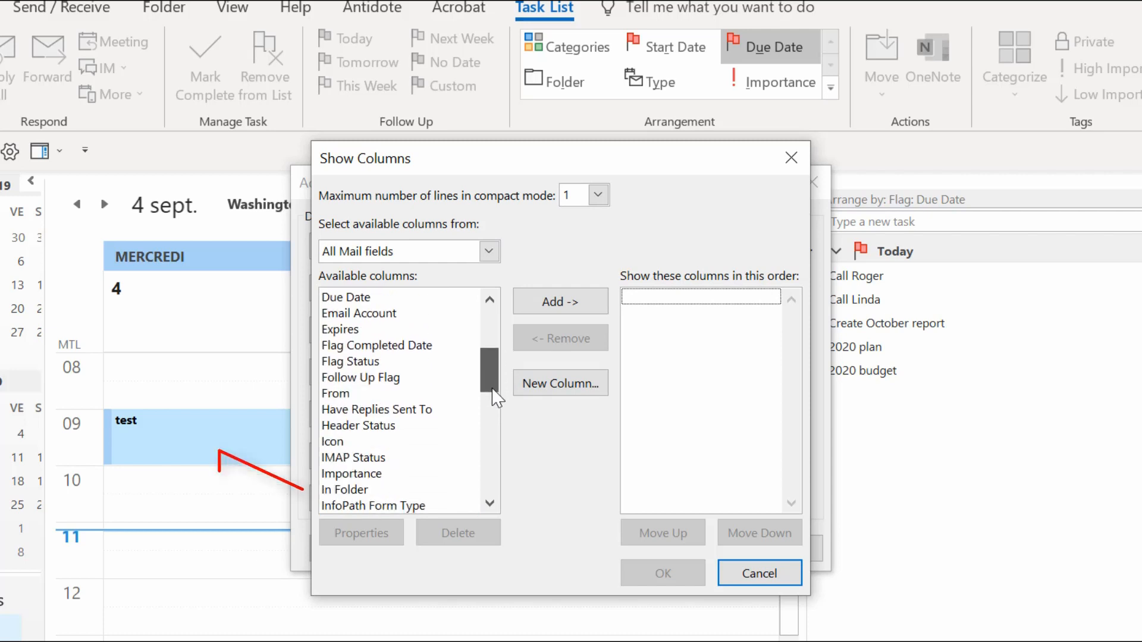
left_click(365, 490)
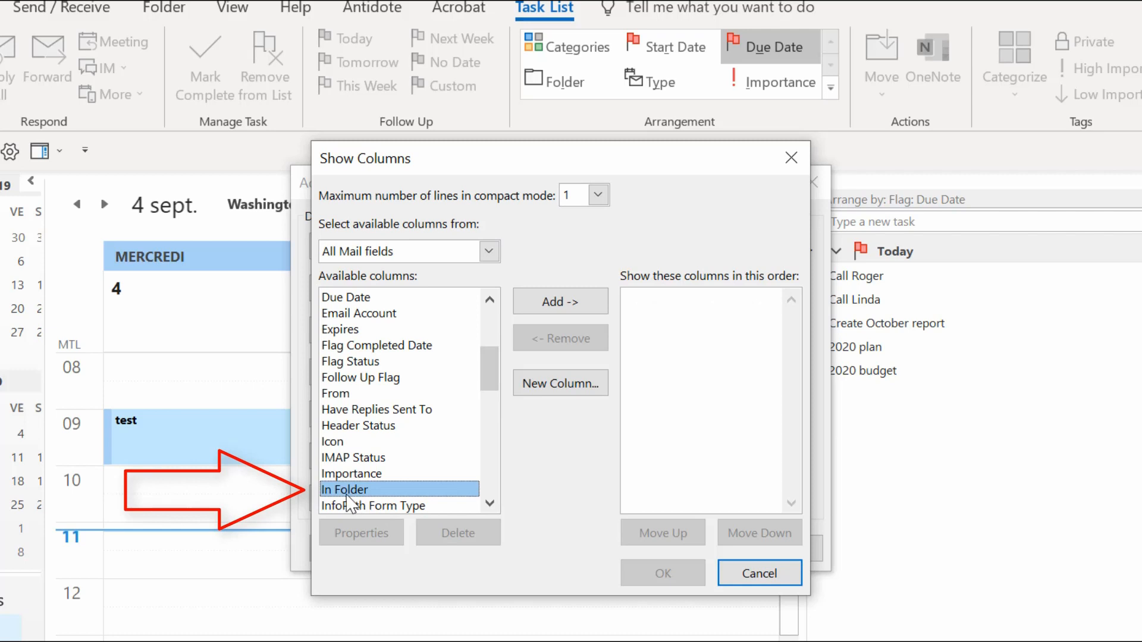
double_click(342, 494)
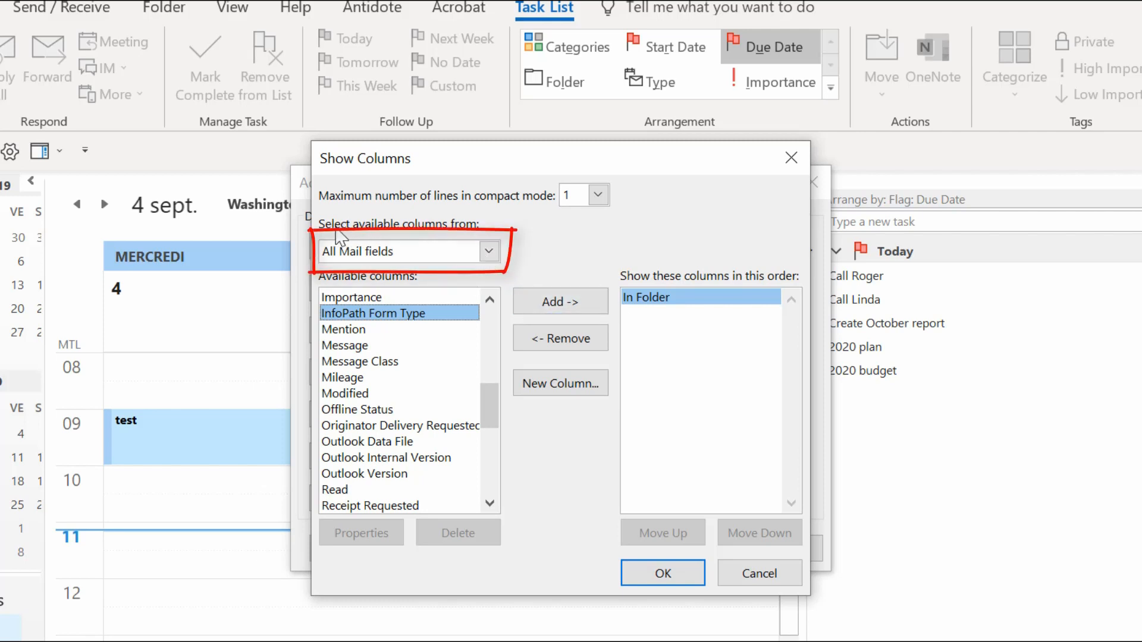
Step: From the Frequently-used fields, add the Categories, Complete, Icon, Priority, Start Date and Subject columns
left_click(489, 251)
left_click_drag(495, 322, 496, 293)
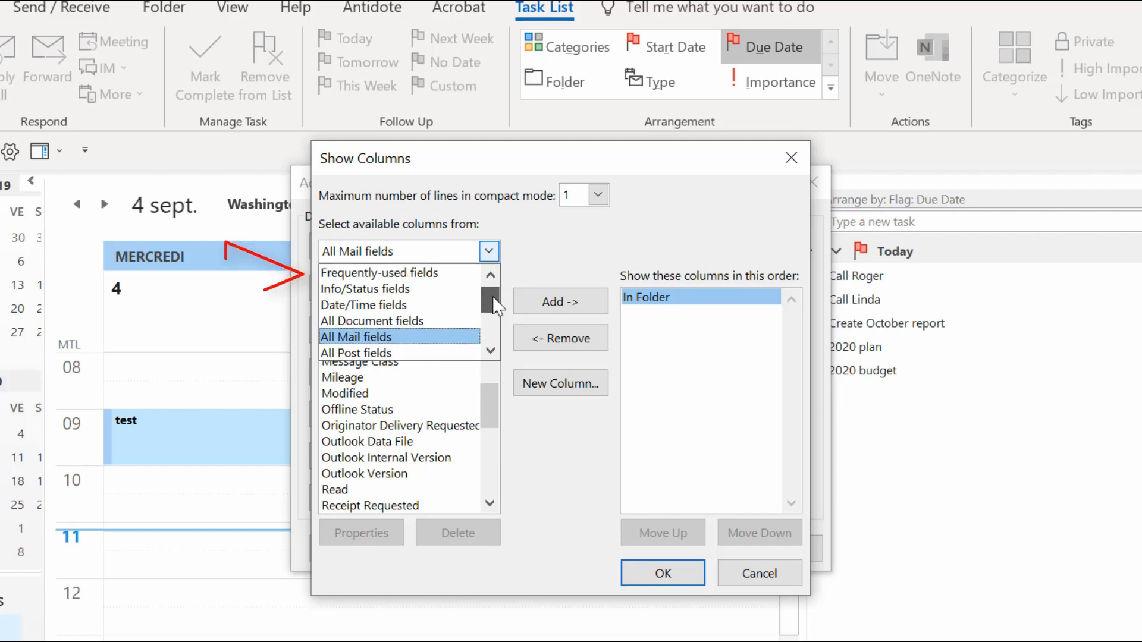
left_click(428, 274)
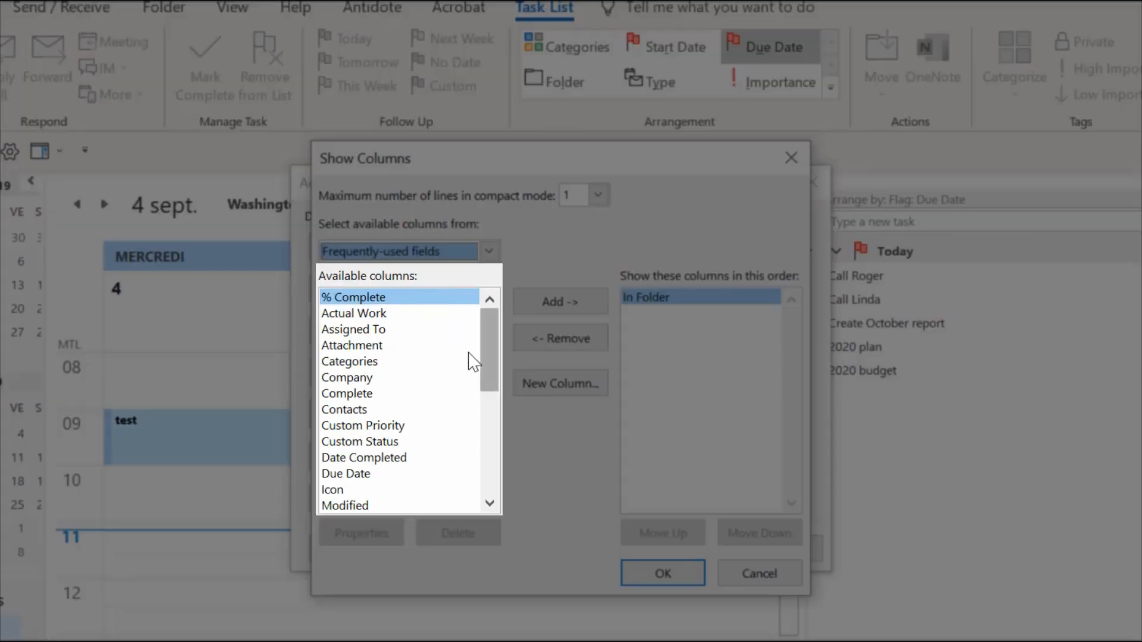
left_click(369, 363)
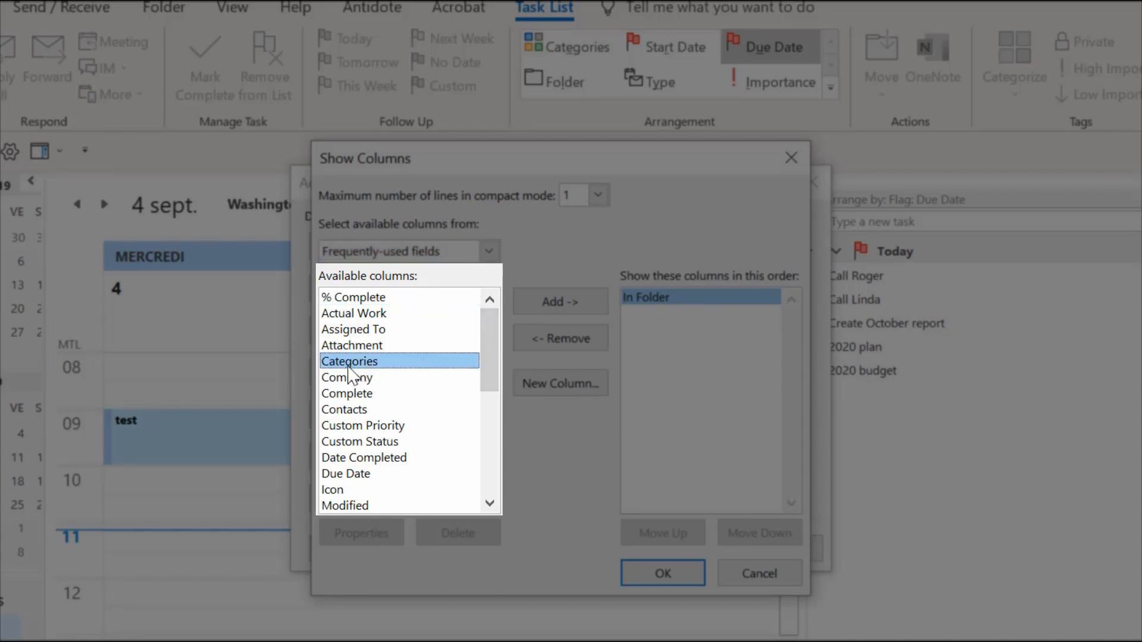
double_click(352, 363)
left_click(374, 333)
double_click(374, 331)
double_click(365, 394)
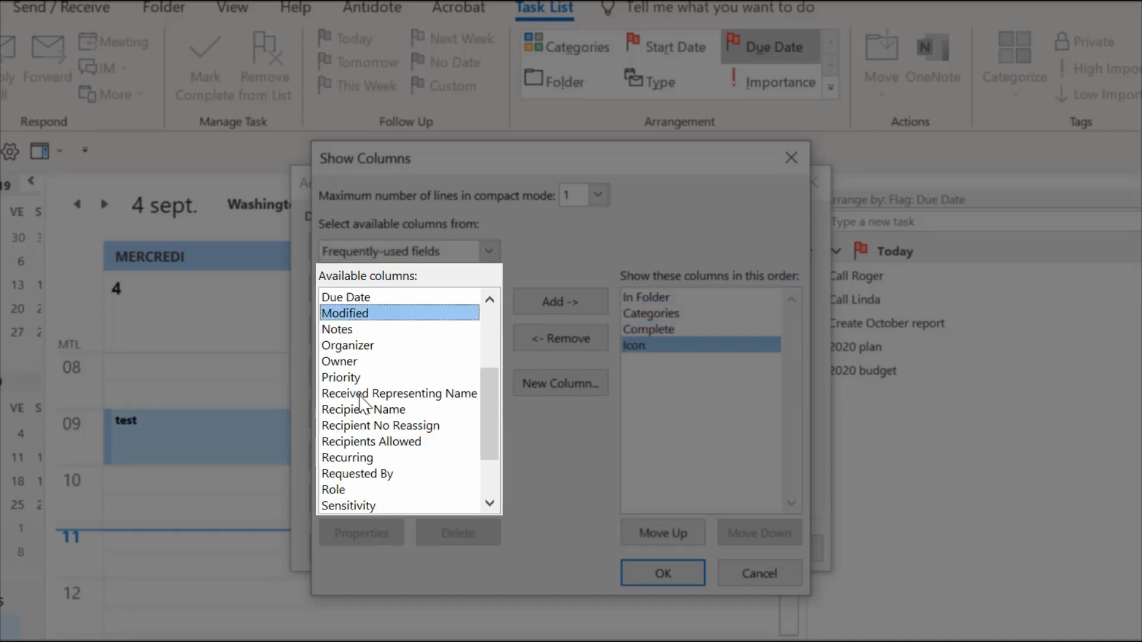
double_click(341, 379)
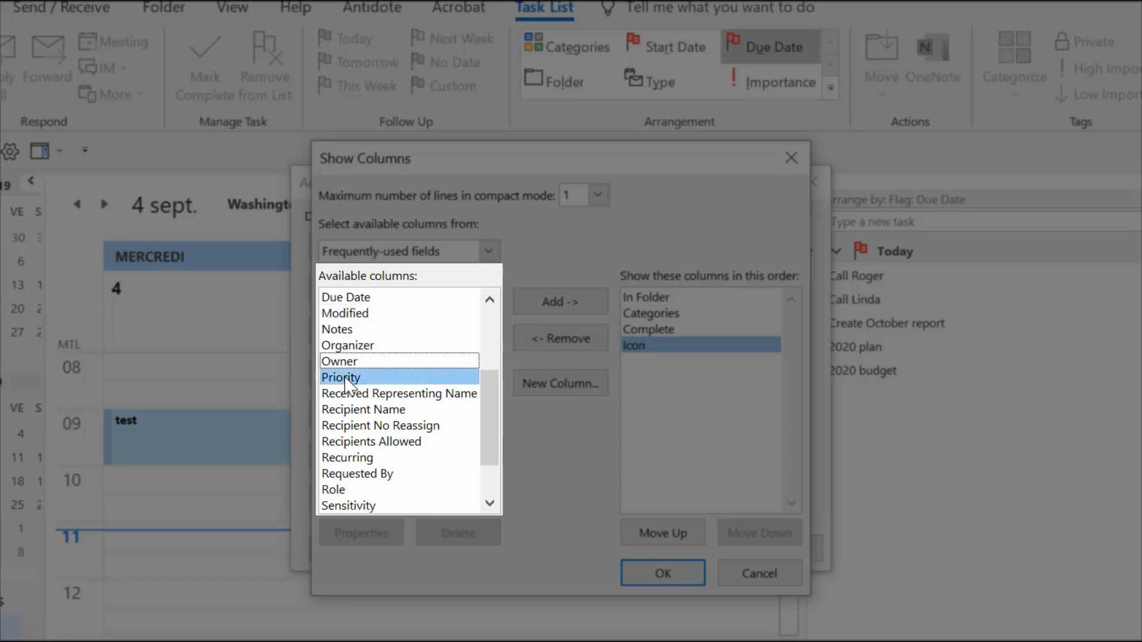
double_click(351, 442)
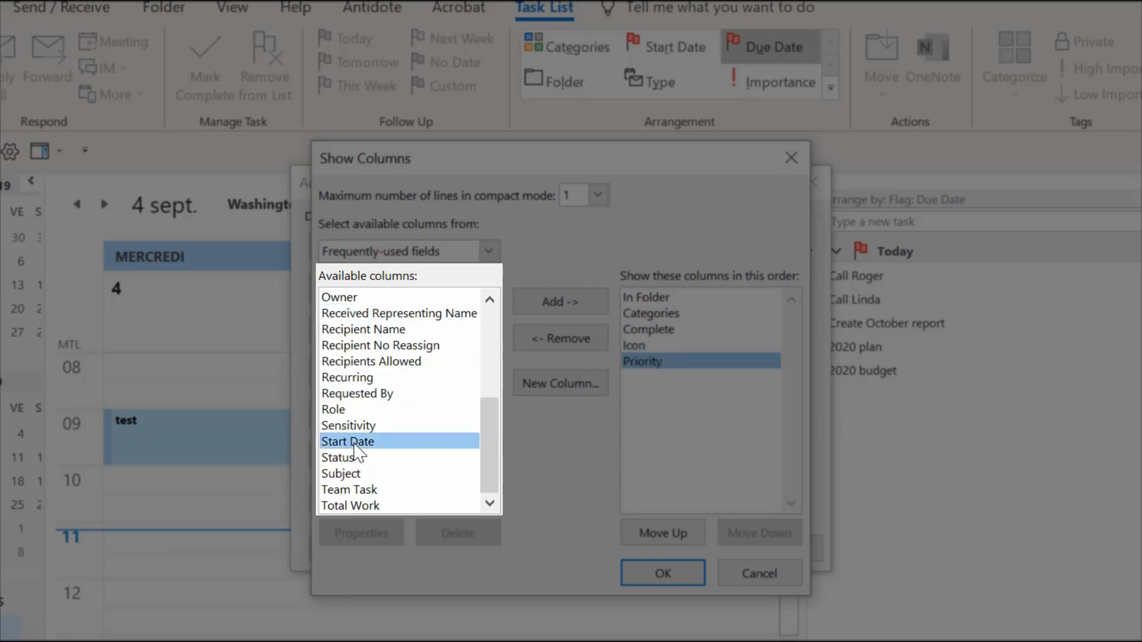
left_click(370, 478)
double_click(371, 479)
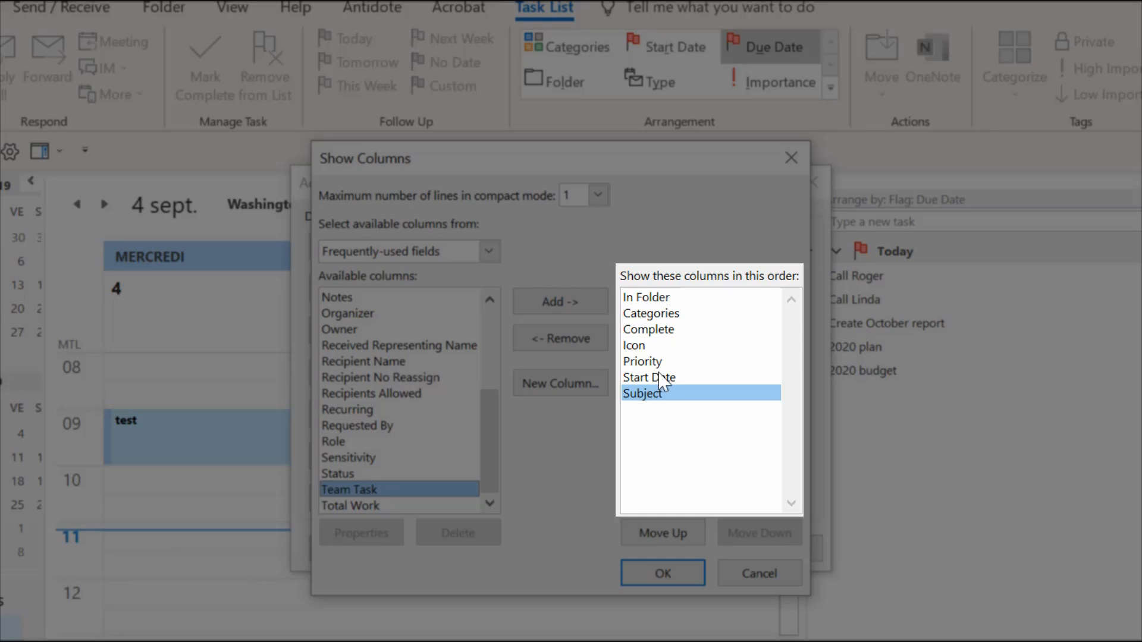
Step: Reorder the displayed columns to Icon, Priority, Subject, Start Date, In Folder, Categories, Complete
left_click_drag(662, 347, 666, 298)
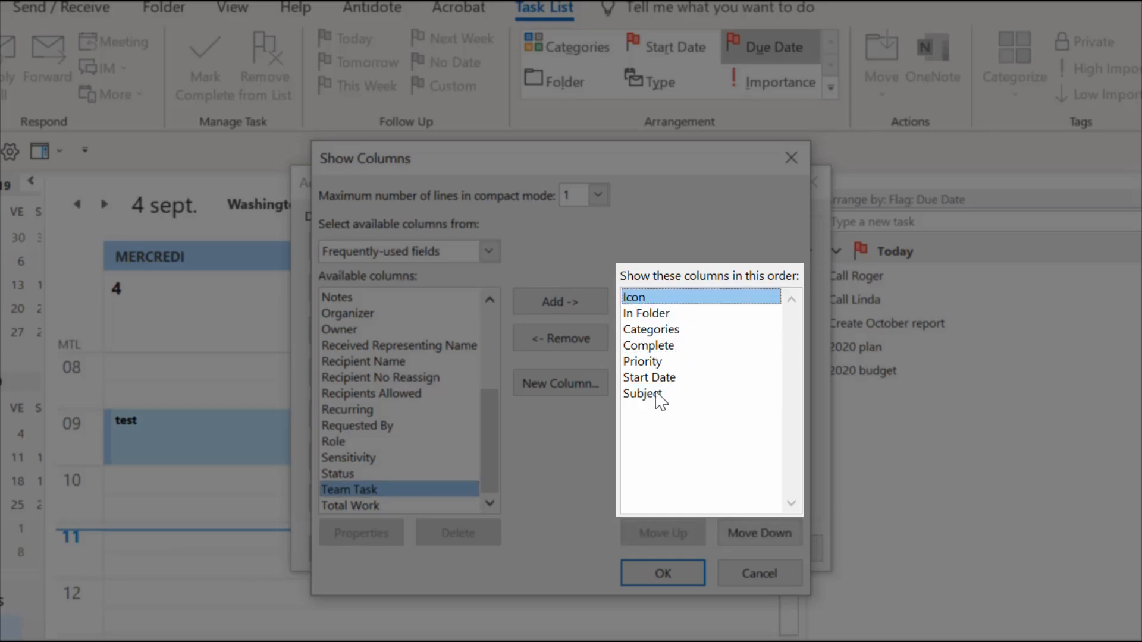
left_click_drag(649, 363, 667, 315)
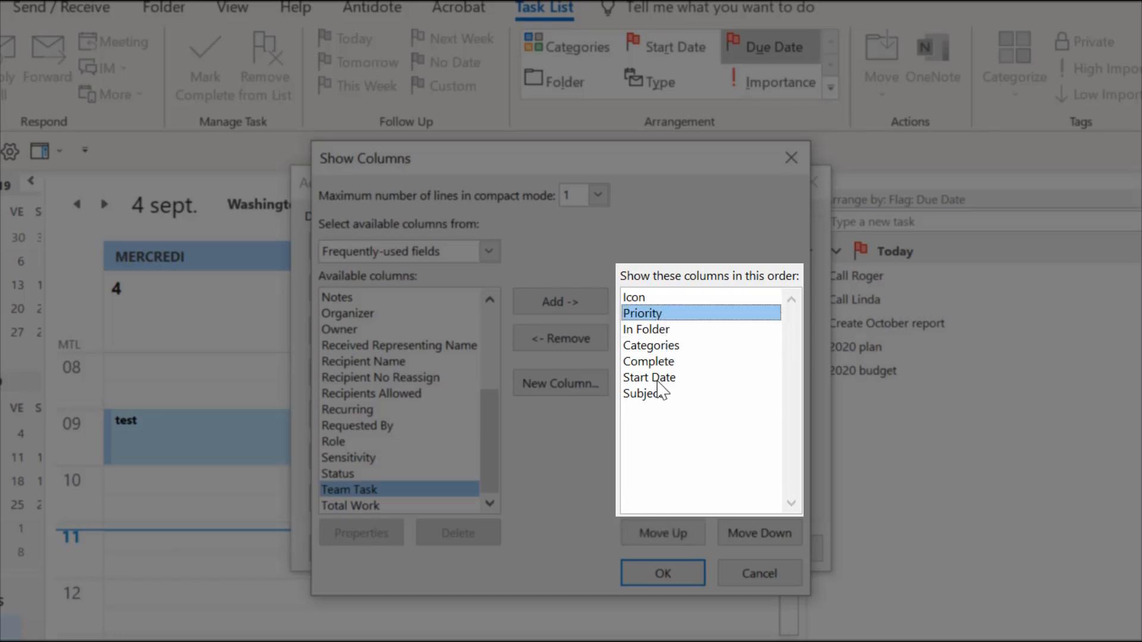
left_click_drag(654, 396, 663, 344)
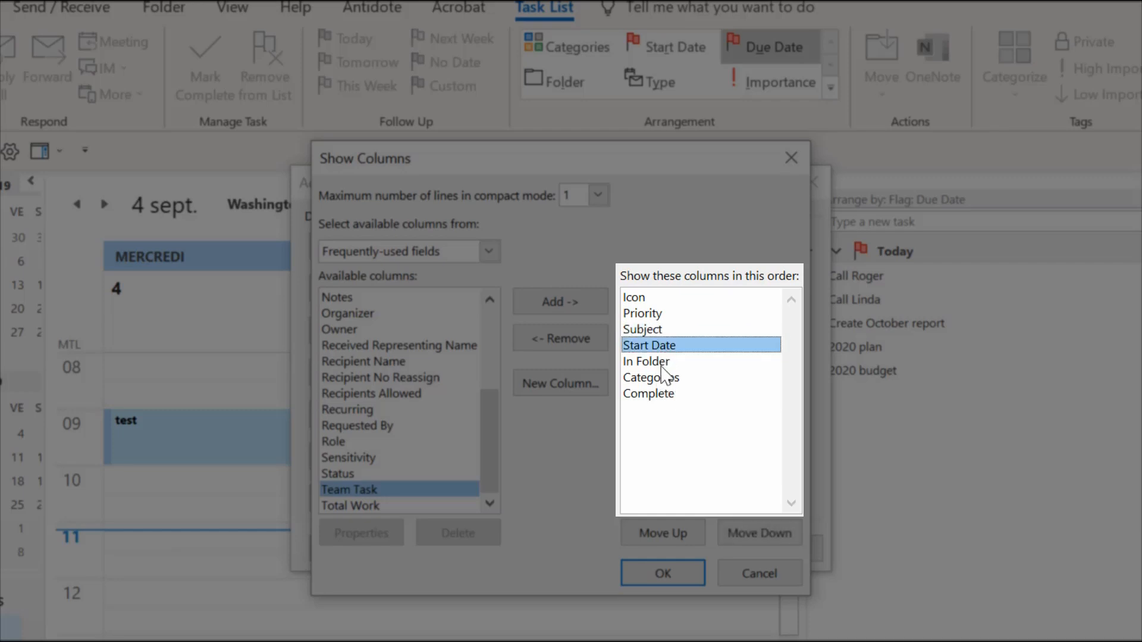
left_click(662, 363)
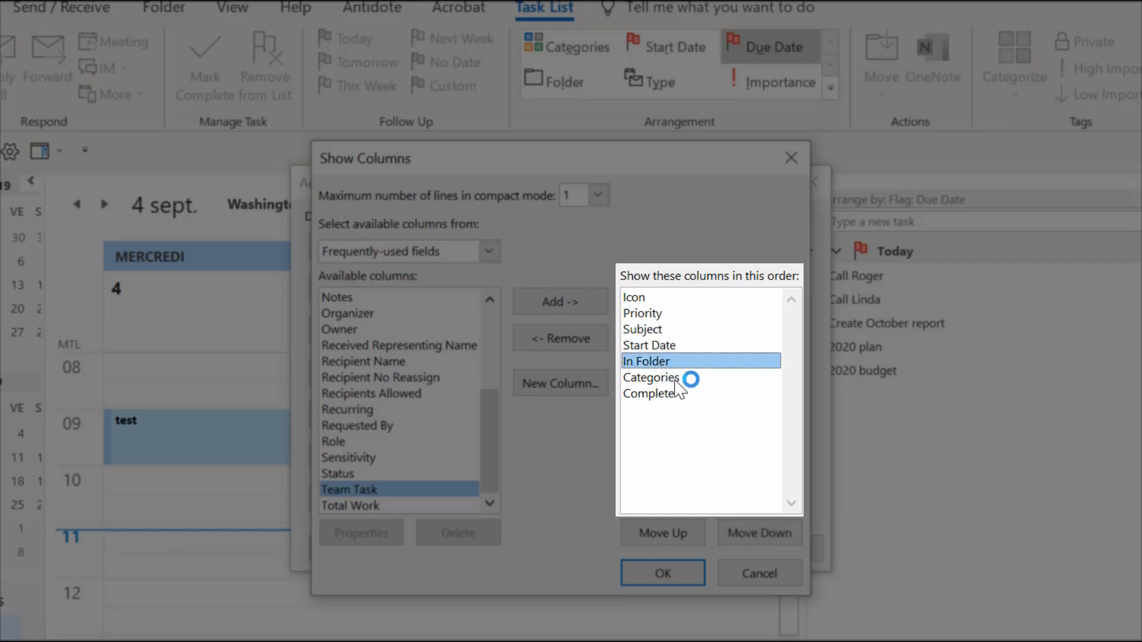
left_click(679, 377)
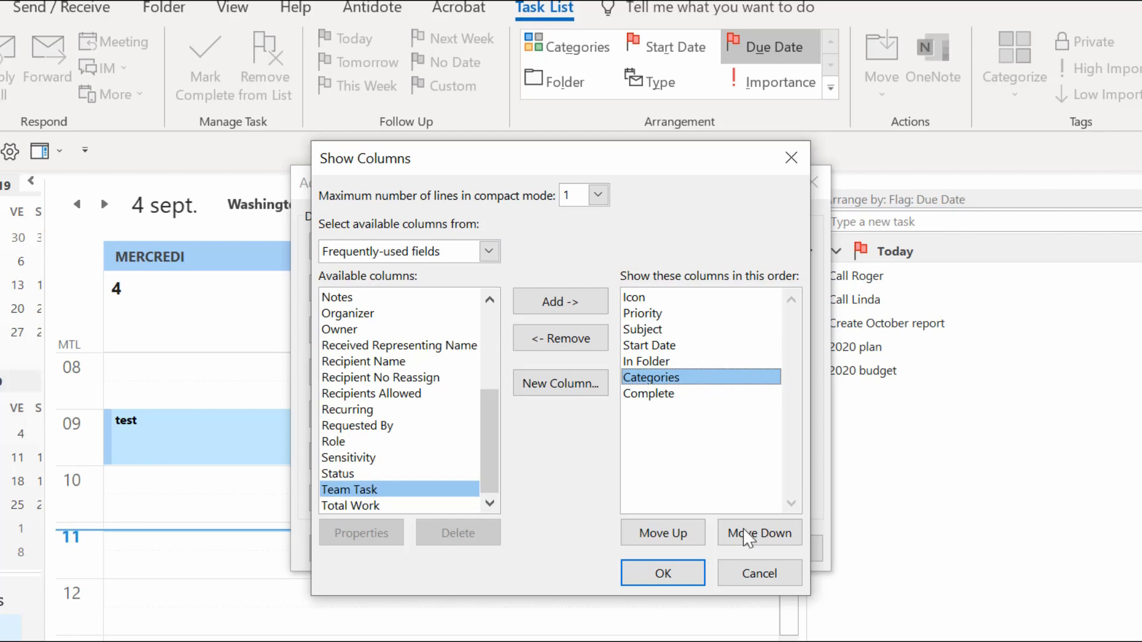
Step: Accept the column selection and set the To-Do List to use compact layout only in widths smaller than 50 characters
left_click(666, 574)
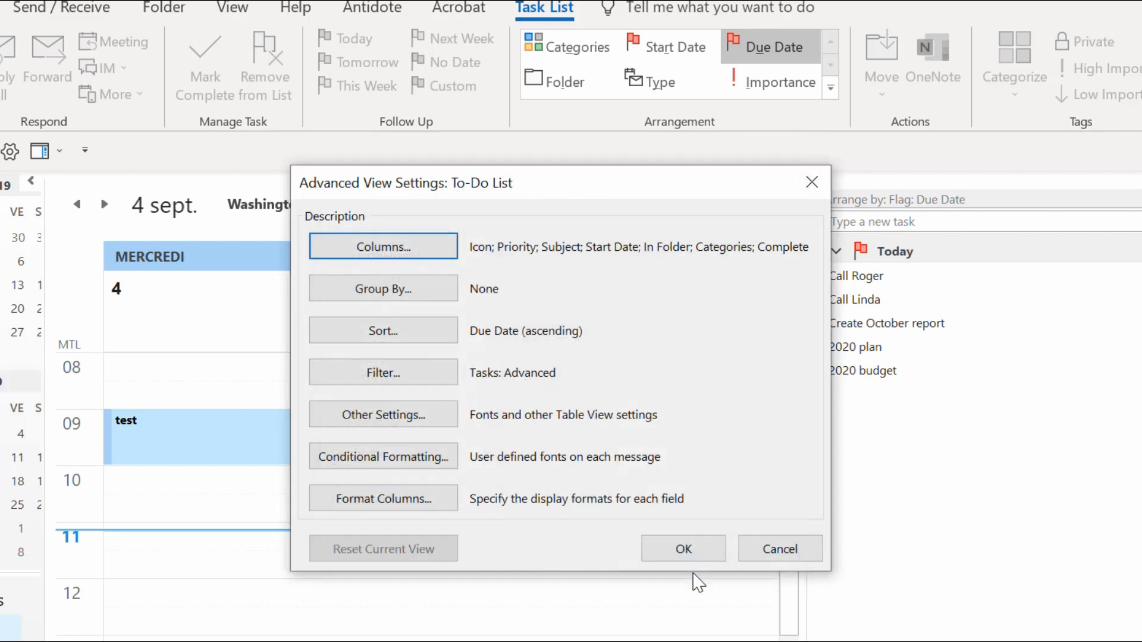
left_click(403, 423)
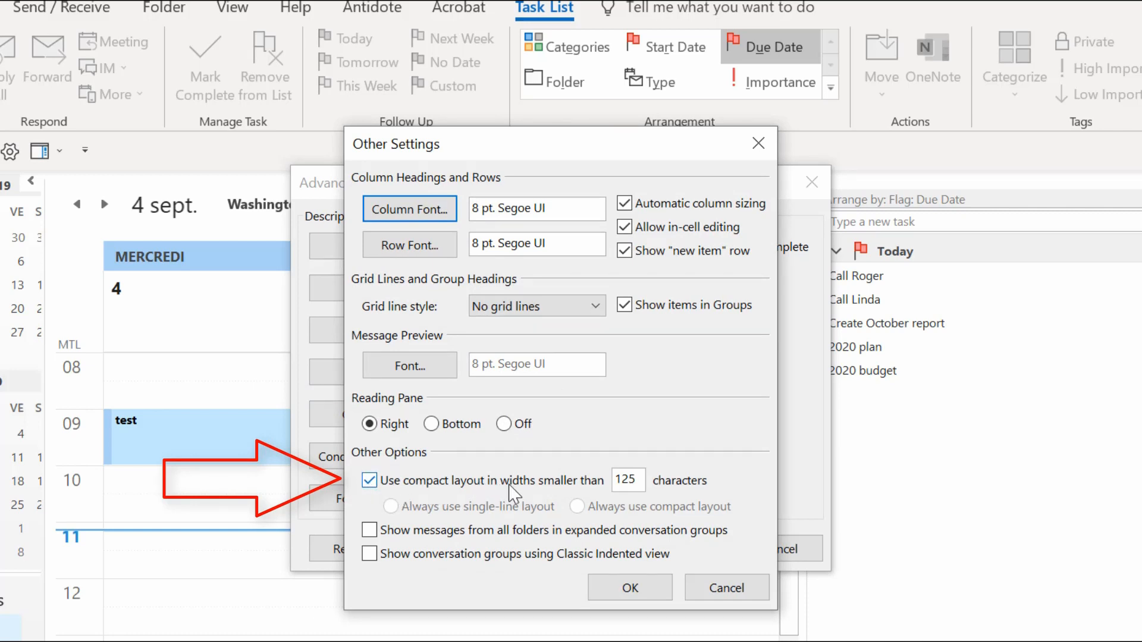
double_click(626, 479)
type("50")
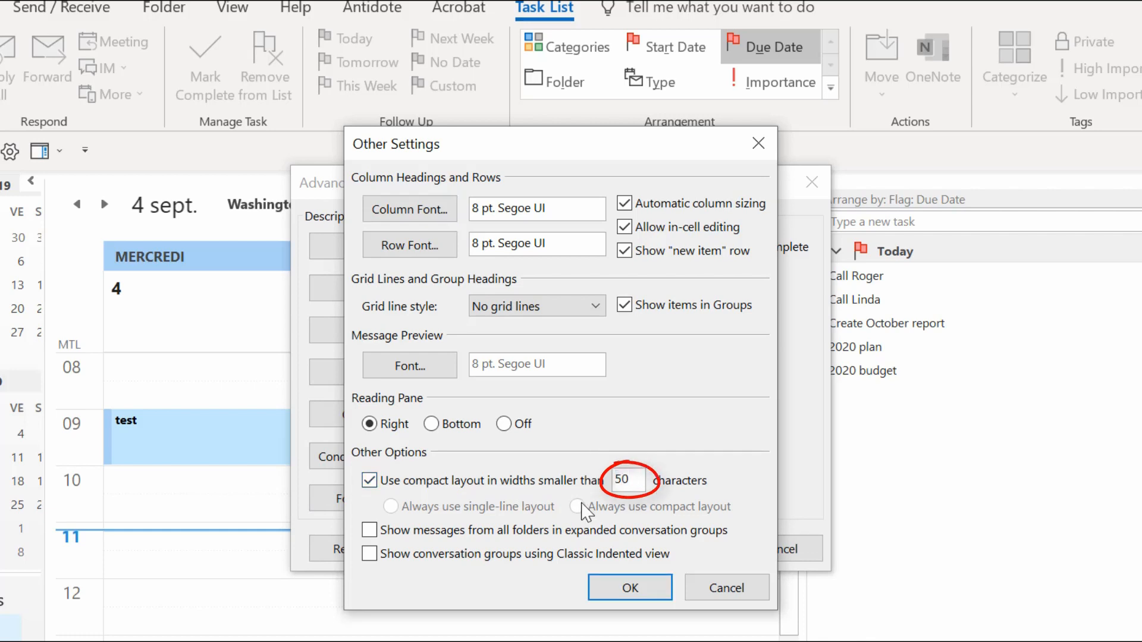
left_click(621, 590)
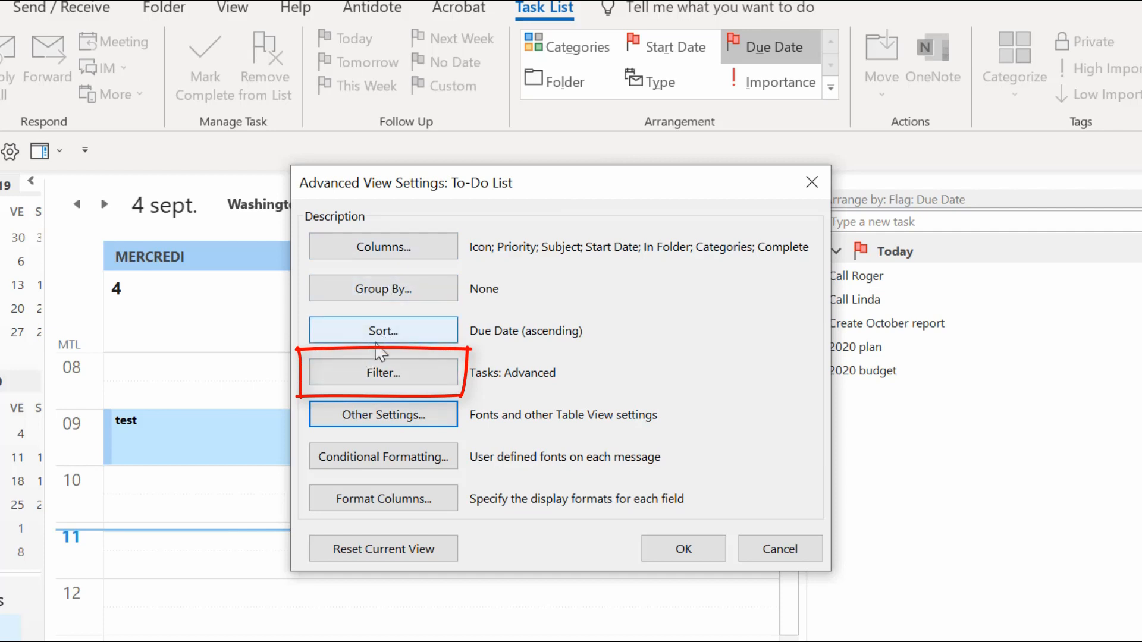
Step: Check the To-Do List's filter settings and apply the changed view settings to the task list
left_click(383, 375)
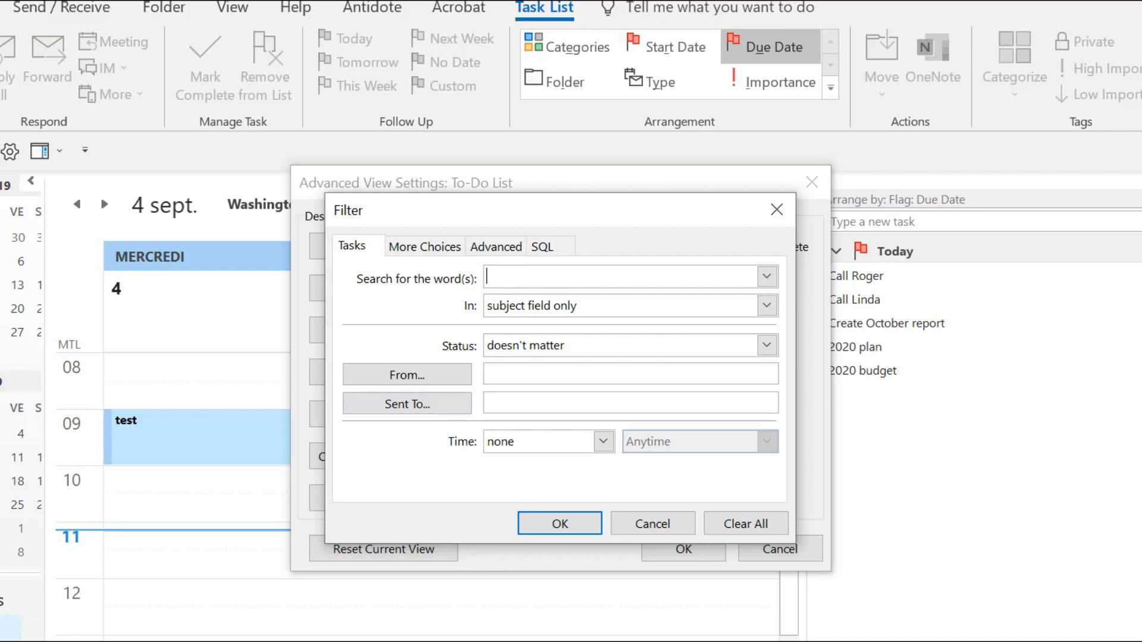
left_click(571, 524)
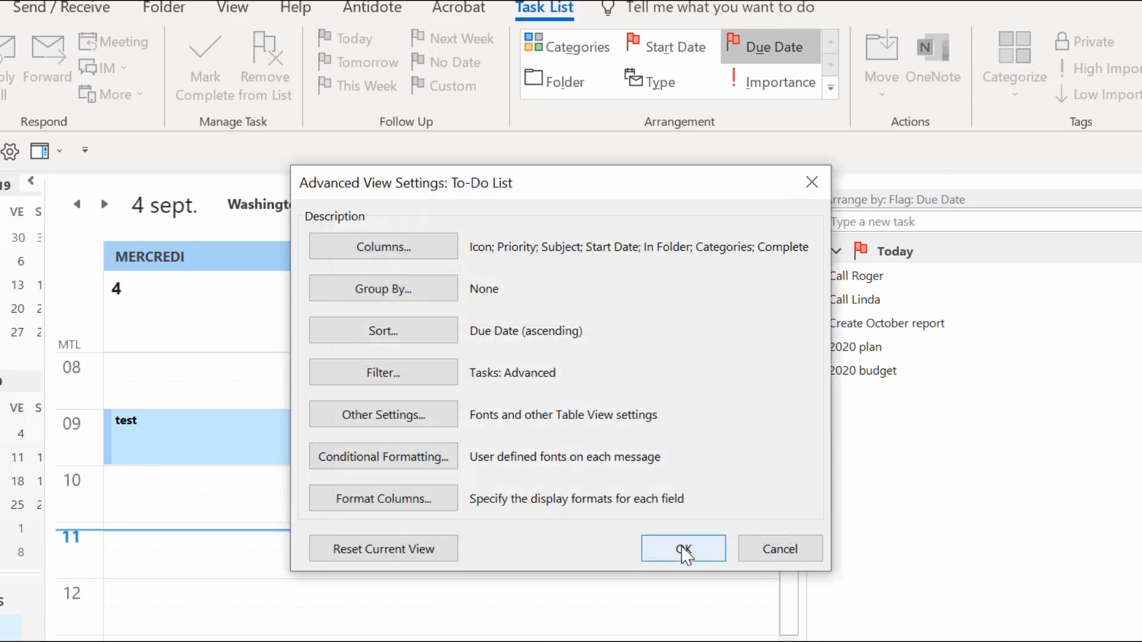
left_click(684, 549)
Step: Widen the task list pane beside the calendar and resize its columns to show the full start dates
left_click_drag(806, 306, 735, 308)
left_click_drag(828, 155, 894, 156)
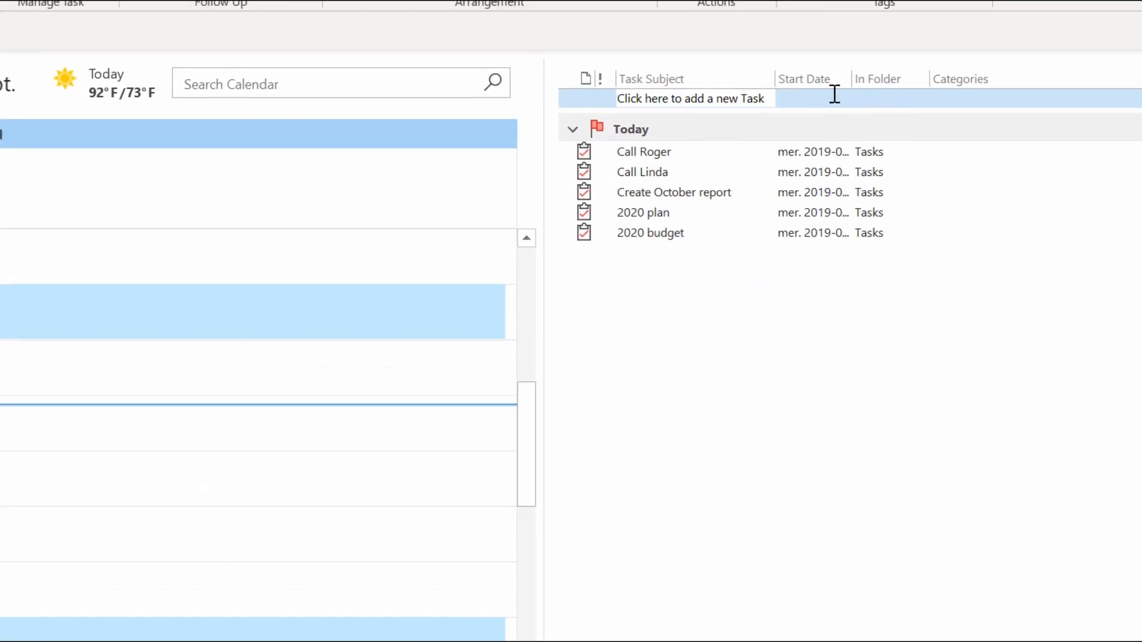
left_click_drag(750, 61, 981, 36)
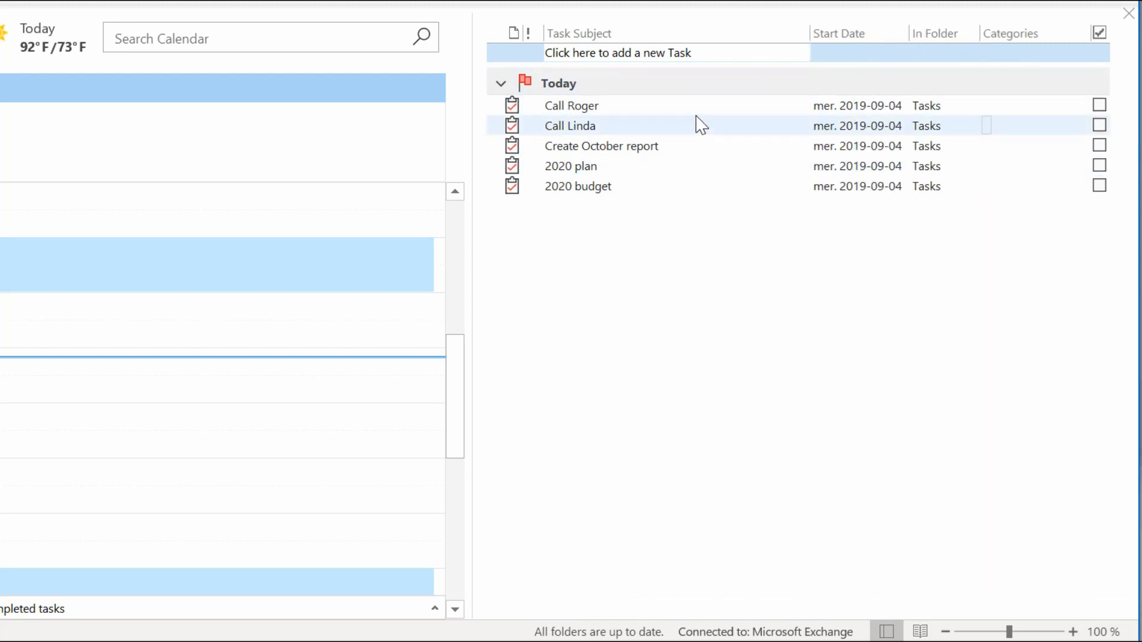
Step: Add a task "Write report to upper management" with the start date 2019-09-20
left_click(598, 54)
type("Write report")
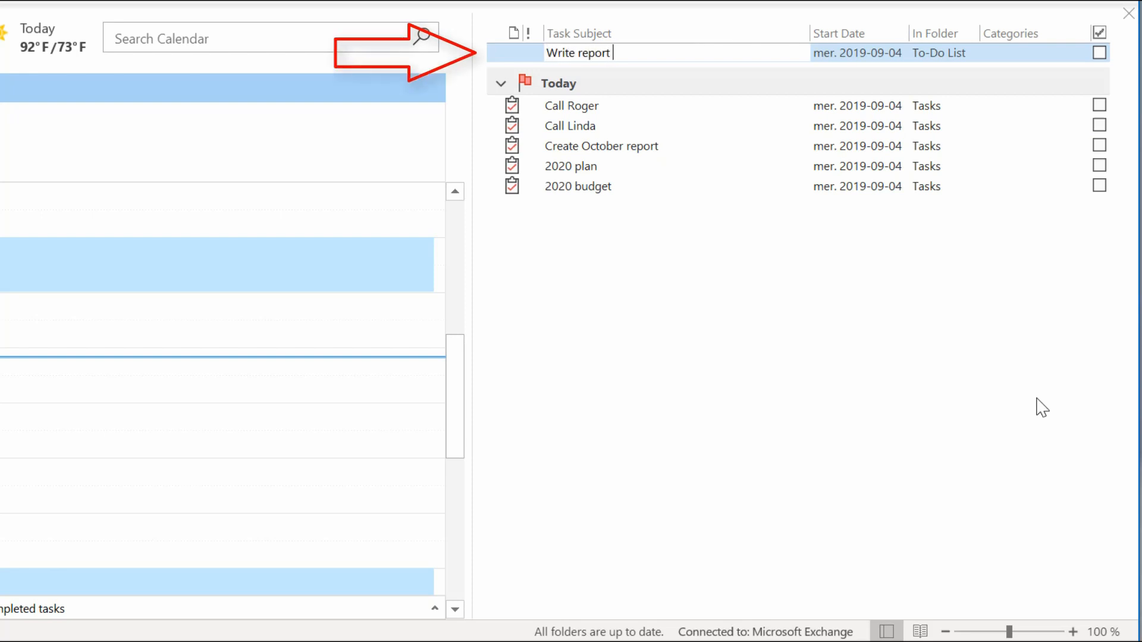
type(" to upper management")
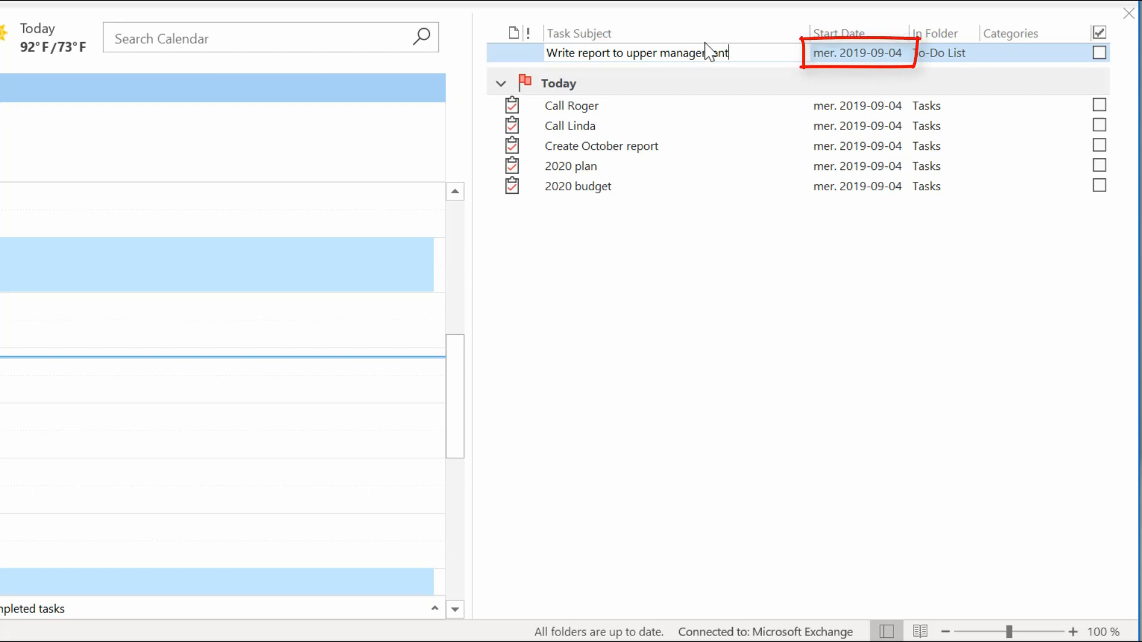
left_click(888, 53)
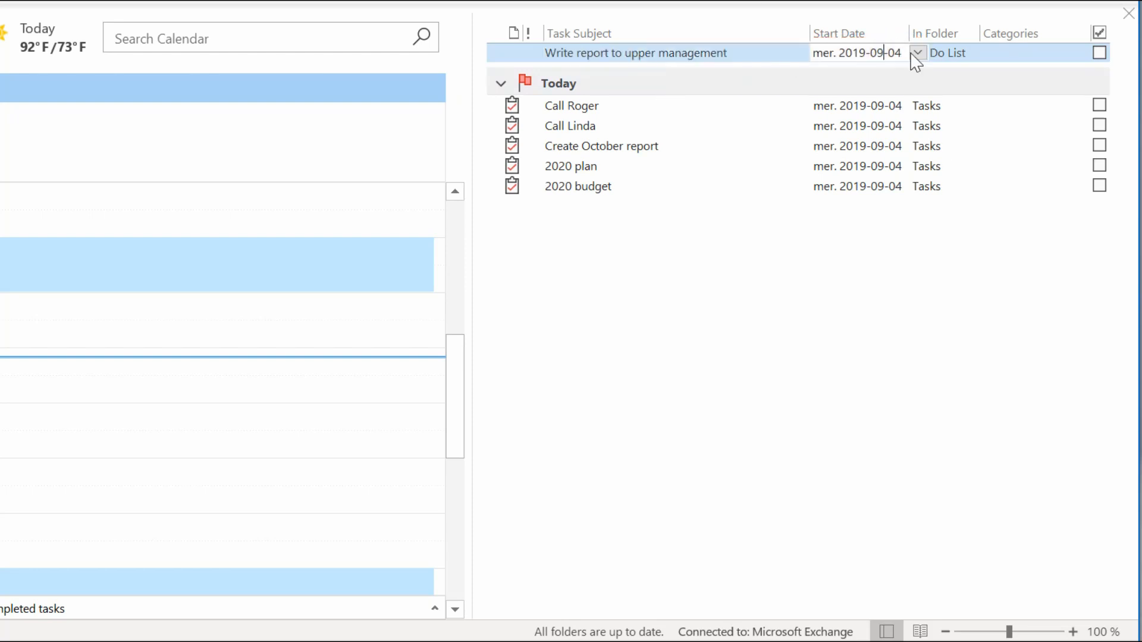
left_click(918, 53)
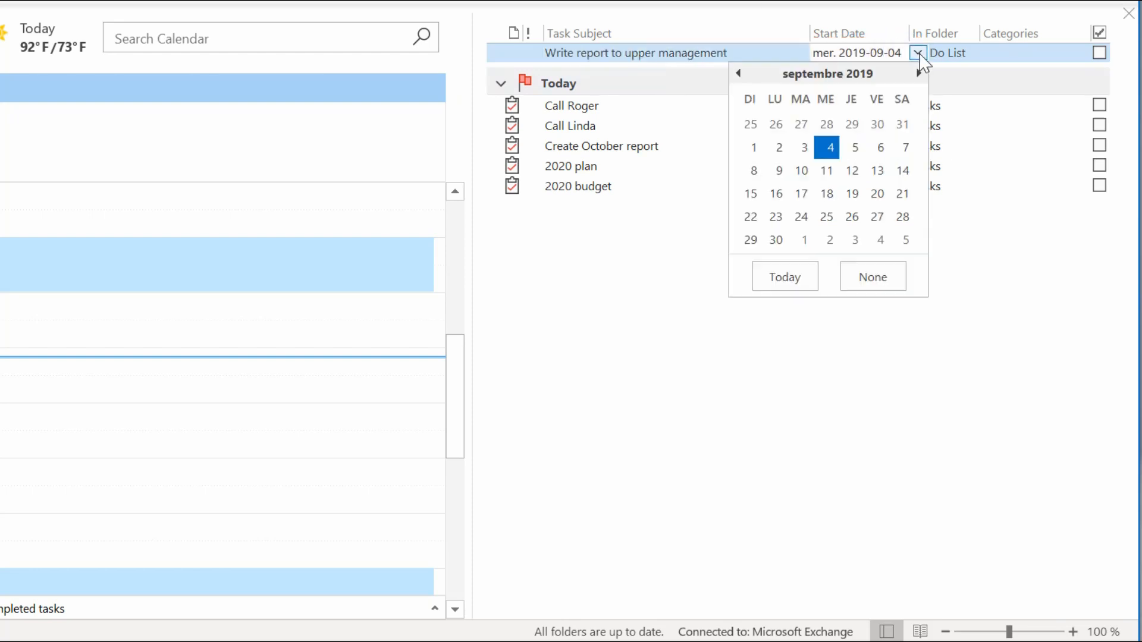
left_click(878, 194)
key("Return")
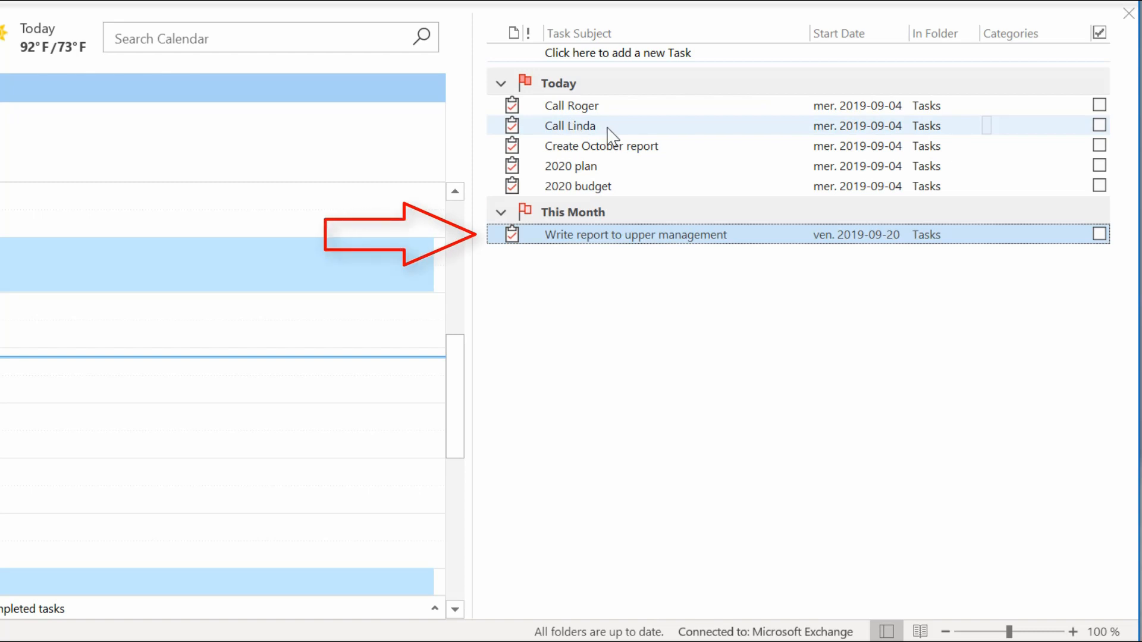
Step: Add a task "year review" with the start date 2020-01-06
left_click(615, 52)
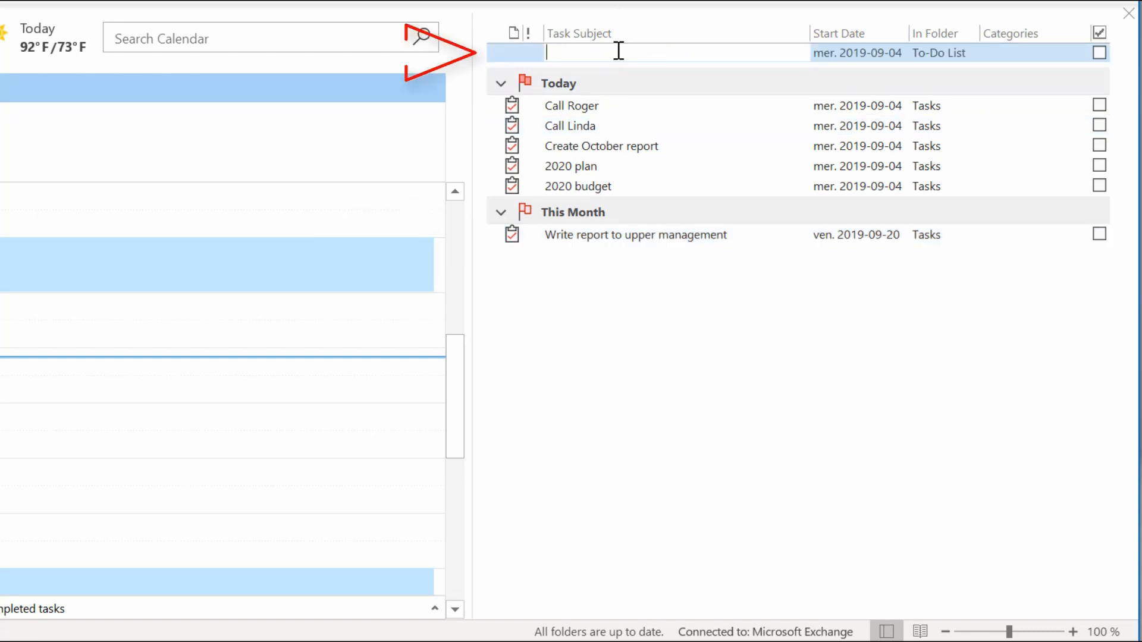
type("year review")
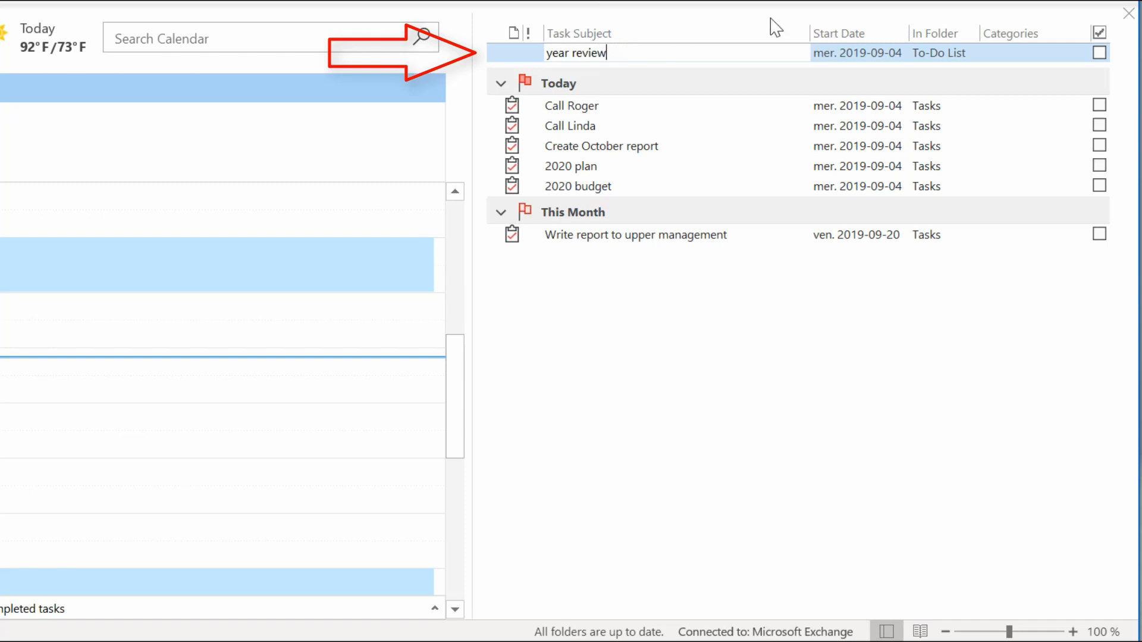
left_click(877, 54)
left_click(918, 52)
left_click(920, 74)
left_click(921, 74)
left_click(920, 74)
left_click(921, 74)
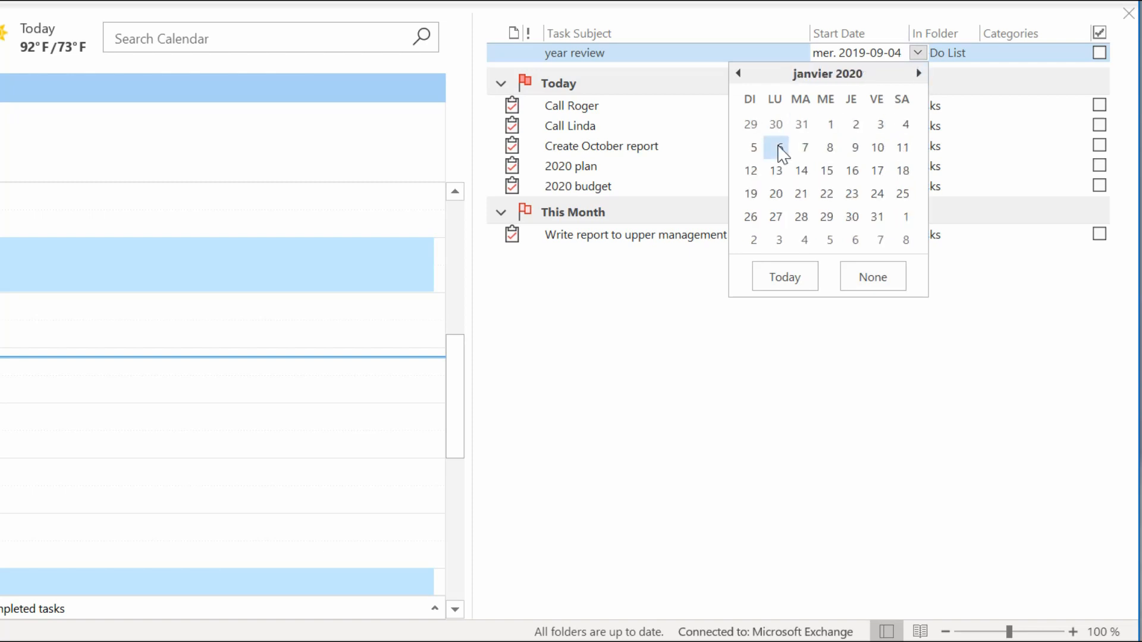
left_click(779, 147)
left_click(825, 366)
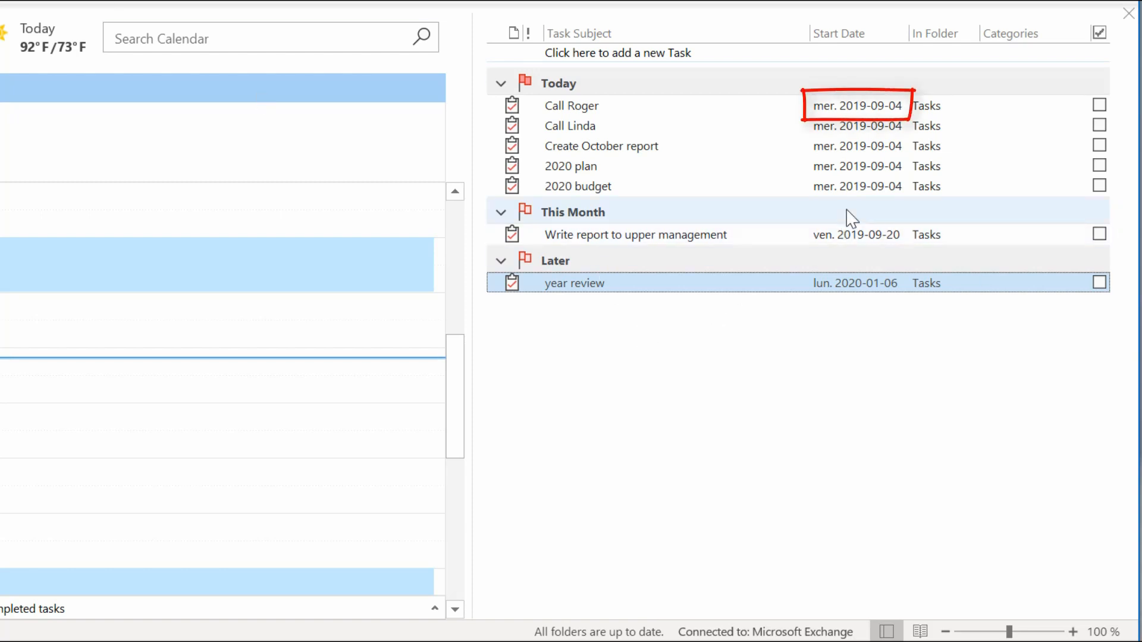
Step: Change the start date of the first task in the Today group to 2019-09-02
left_click(859, 105)
left_click(918, 104)
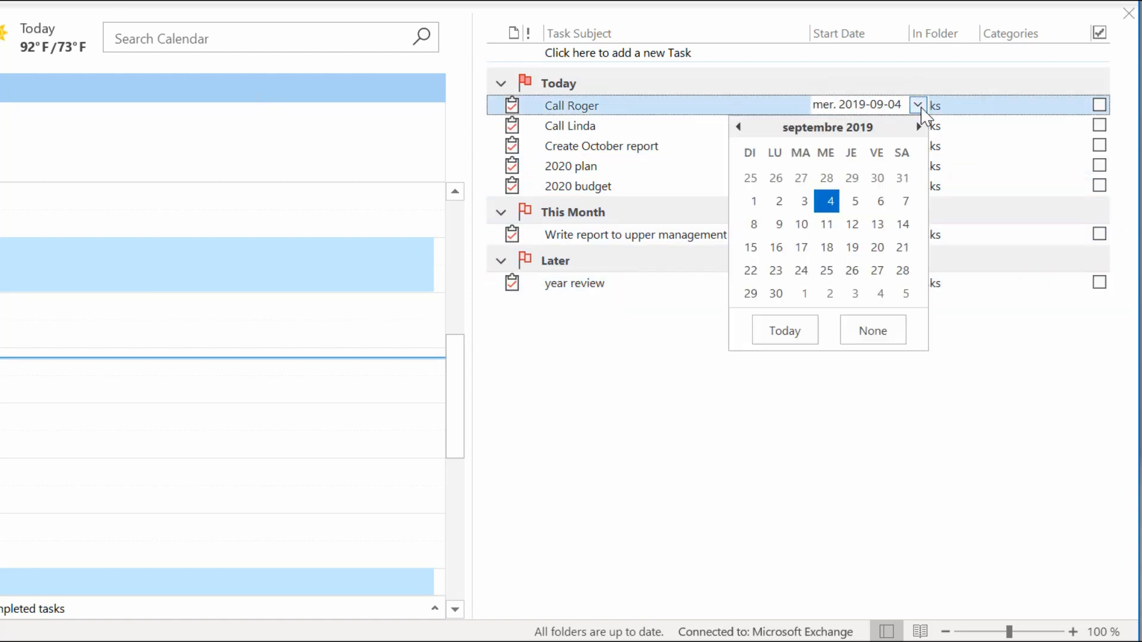
left_click(780, 201)
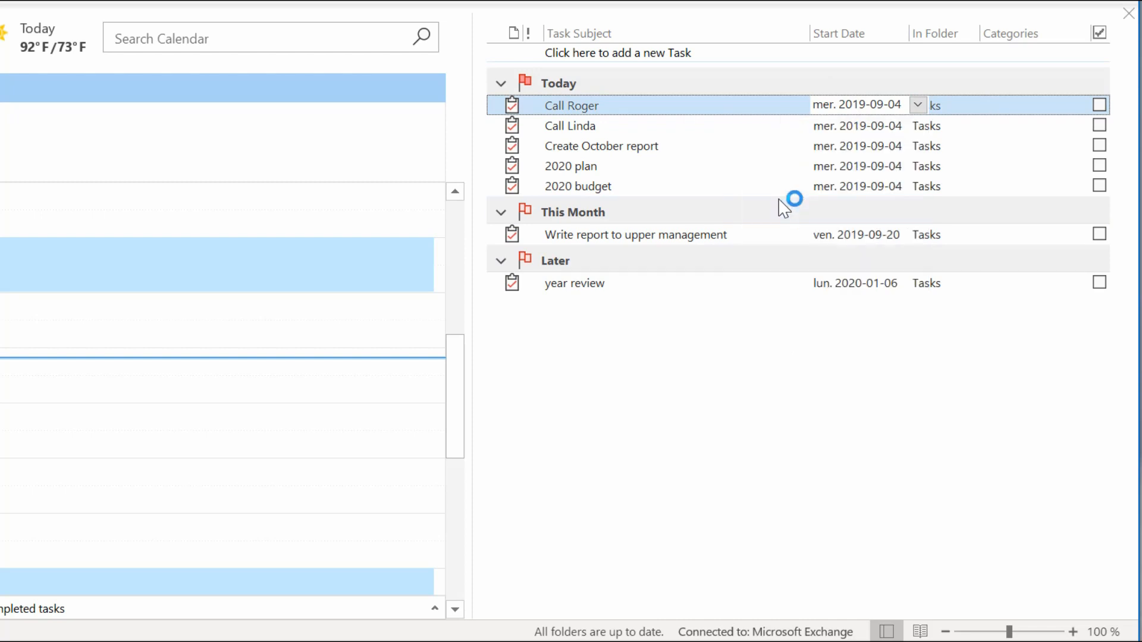
left_click(632, 167)
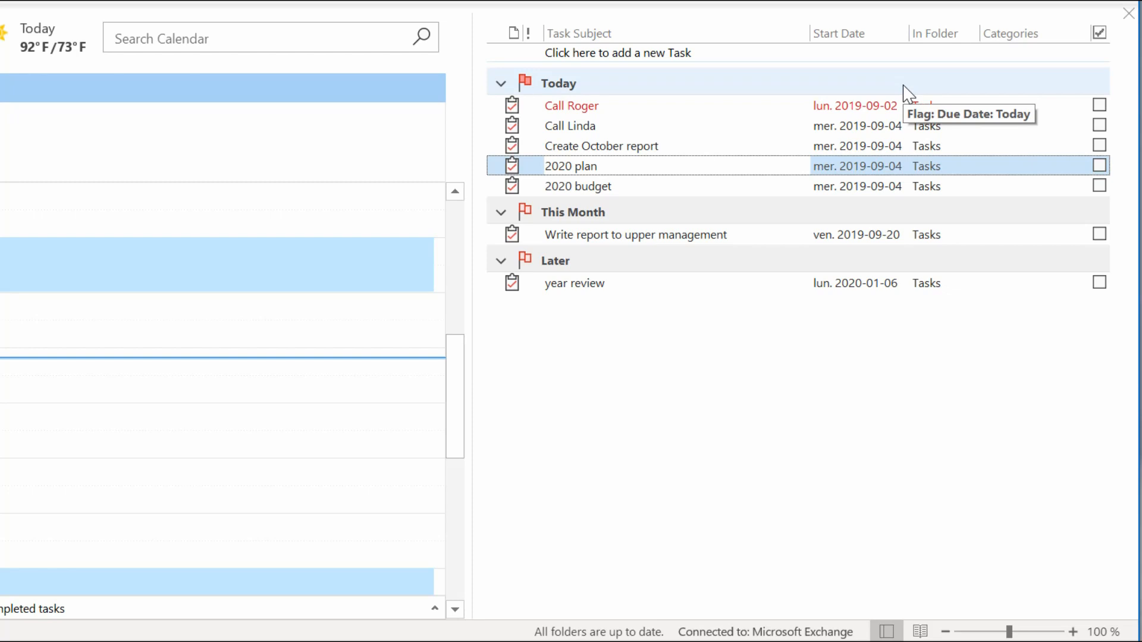
Step: Open the advanced filter criteria of the To-Do List view and select the Flag Completed Date criterion
right_click(896, 35)
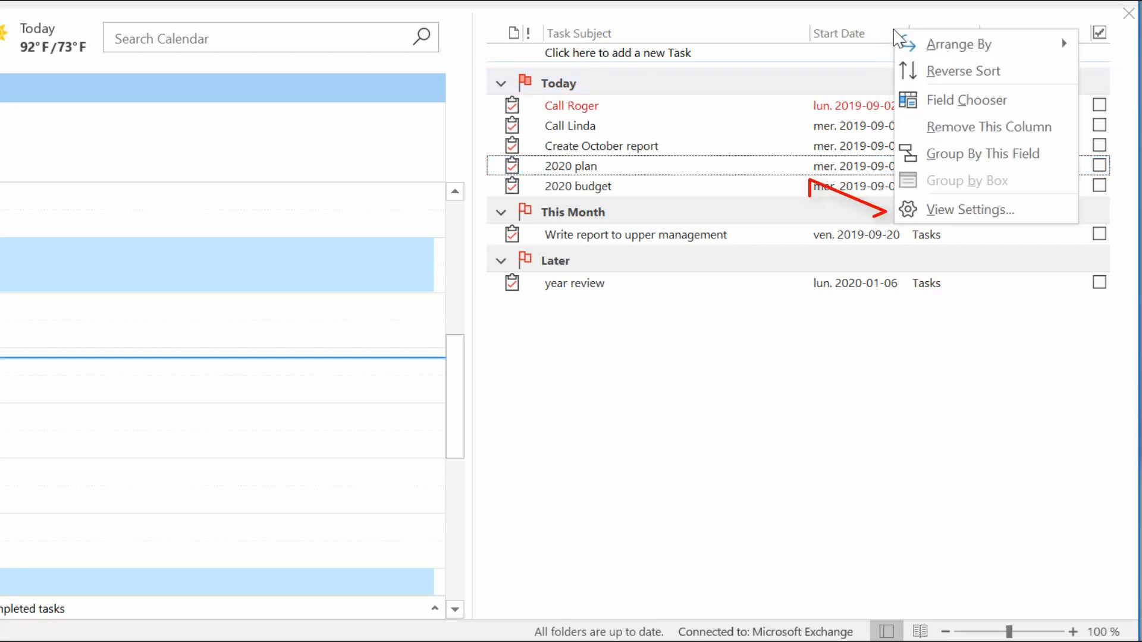
left_click(991, 214)
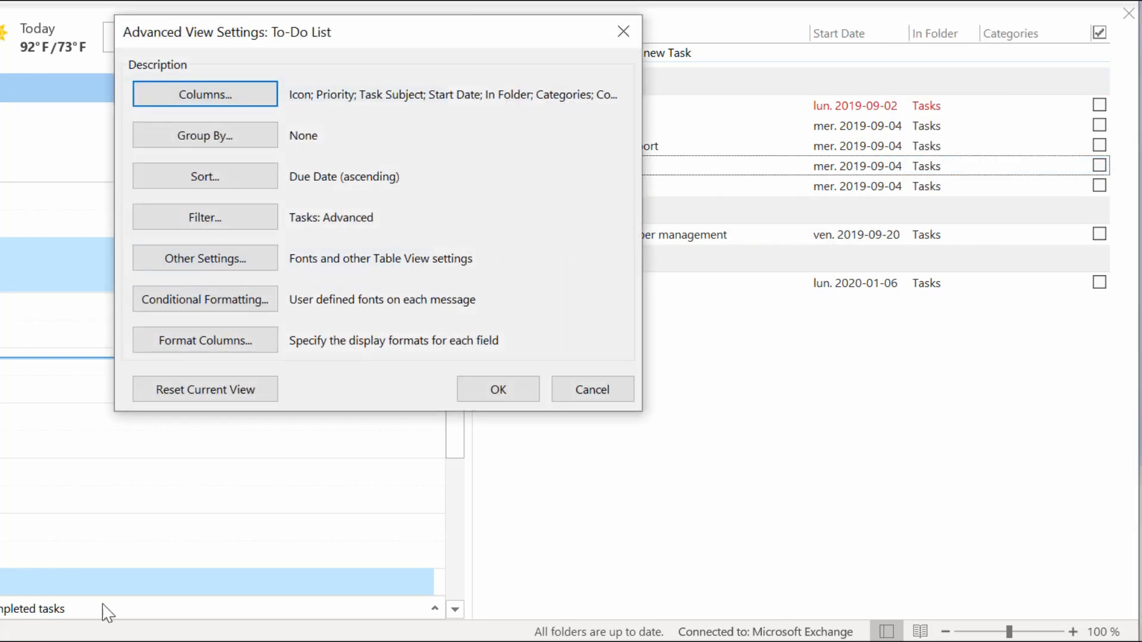
left_click(224, 228)
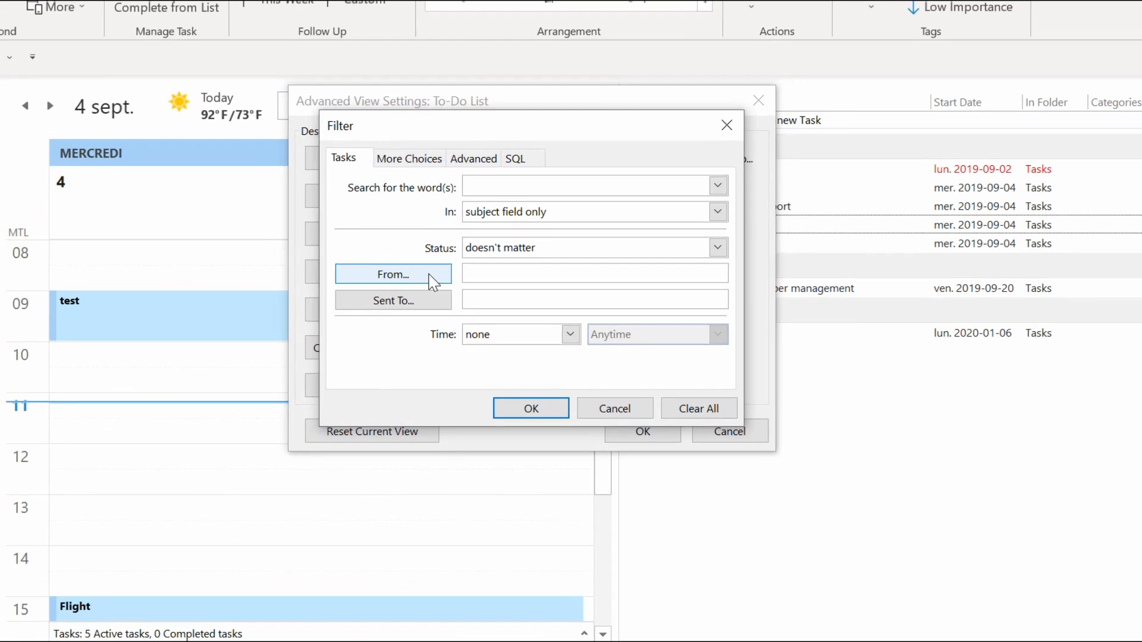
left_click(496, 169)
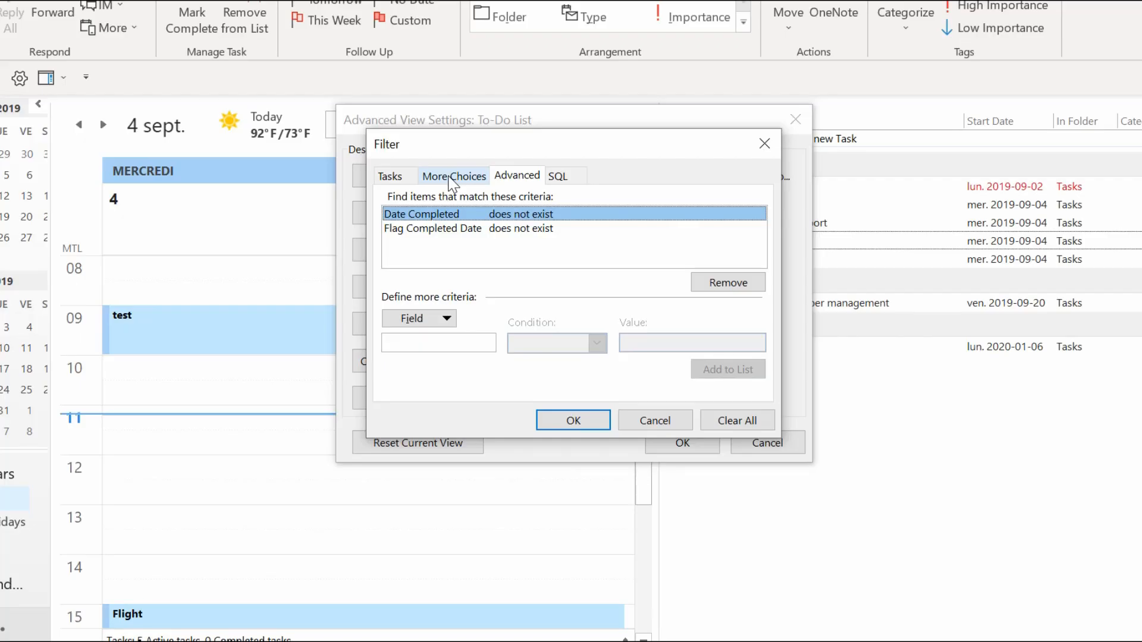
left_click(431, 231)
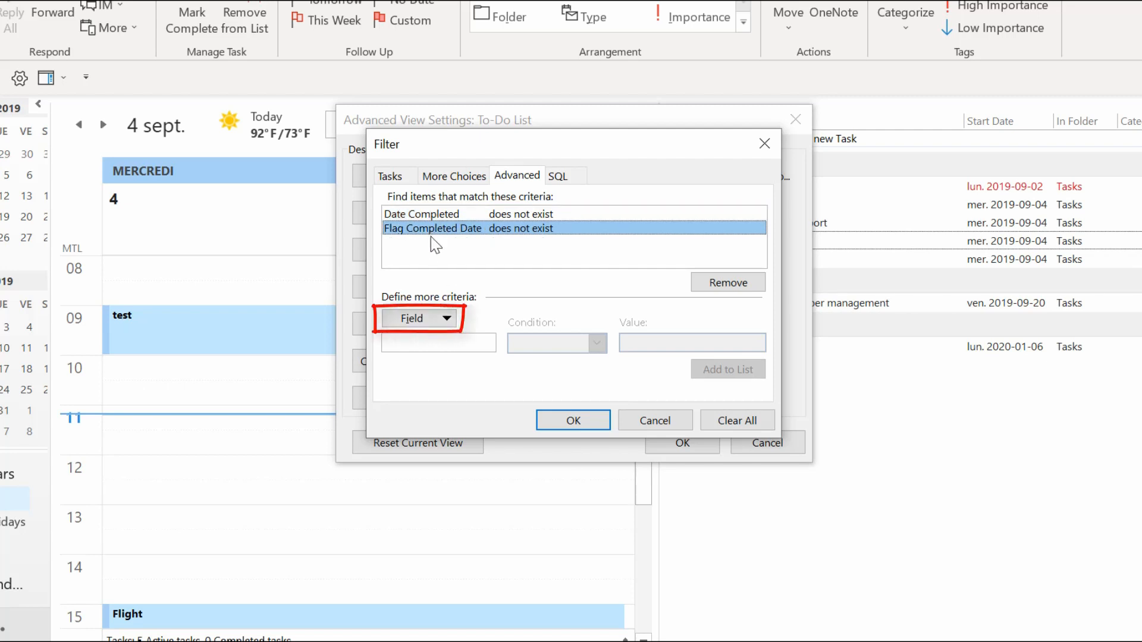
Step: Add a filter criterion on the frequently-used field Start Date with the condition This Week
left_click(415, 319)
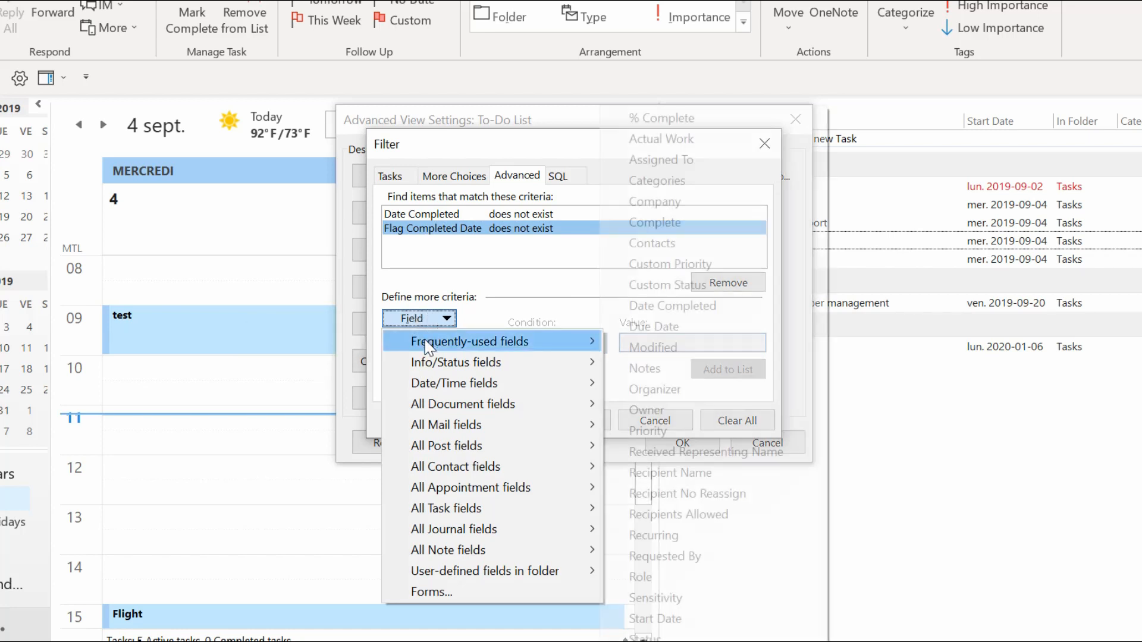
mouse_move(427, 345)
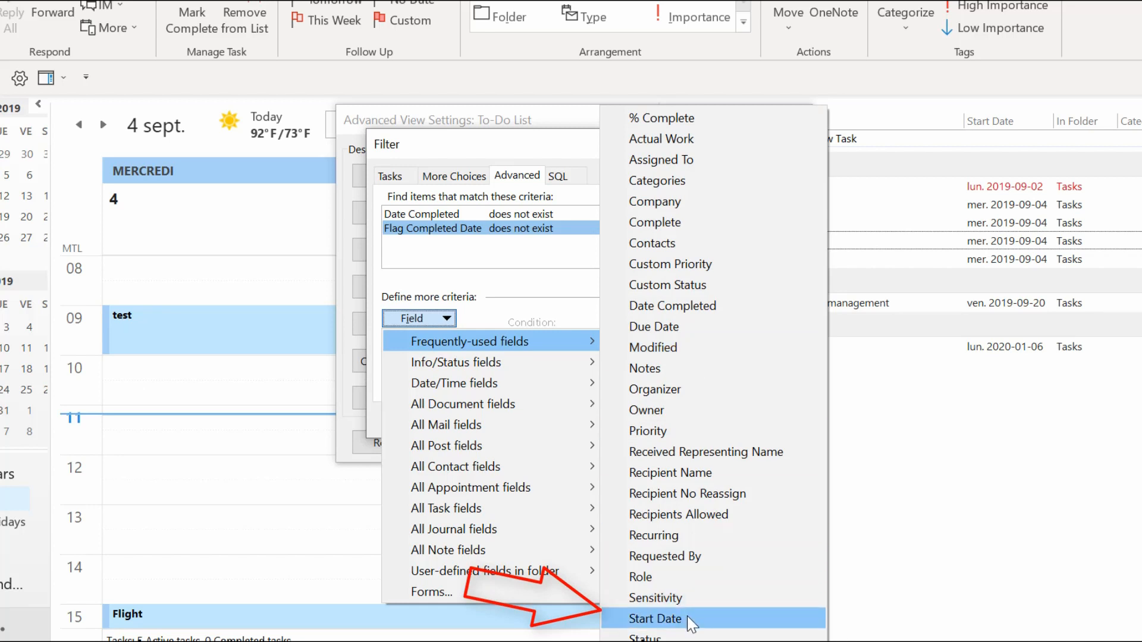
left_click(655, 619)
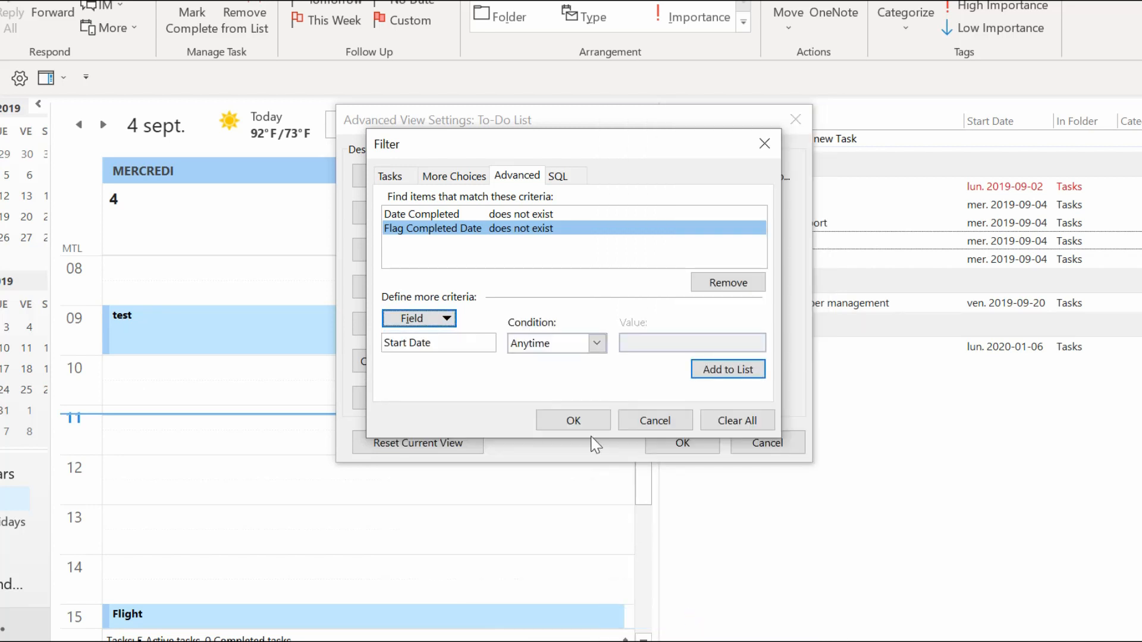
left_click(569, 346)
left_click(598, 416)
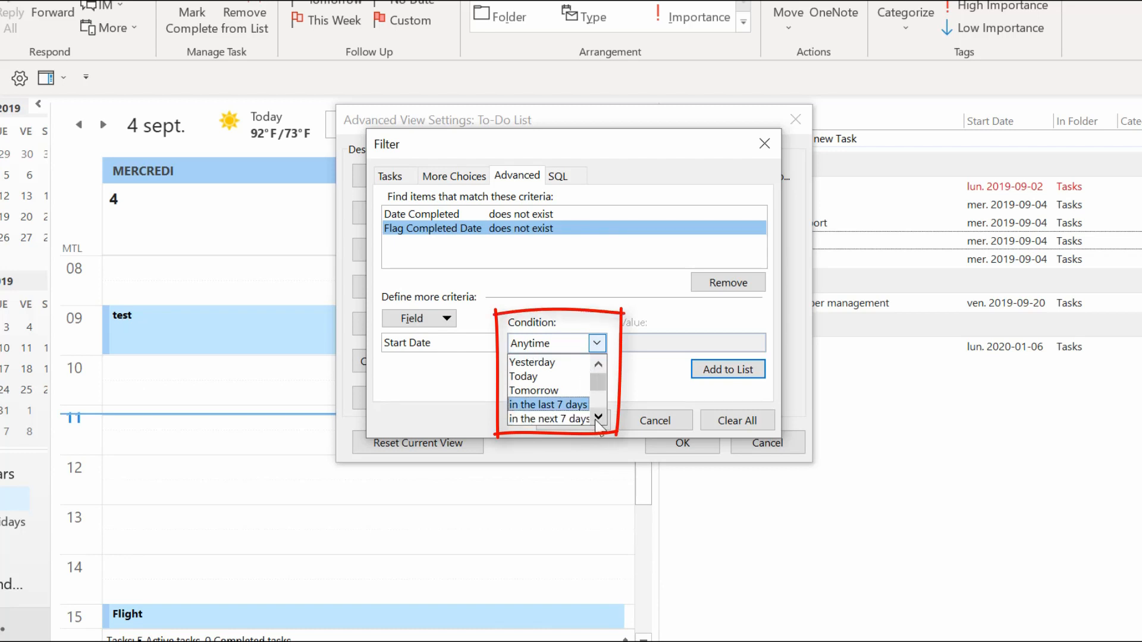
left_click(598, 417)
left_click(599, 416)
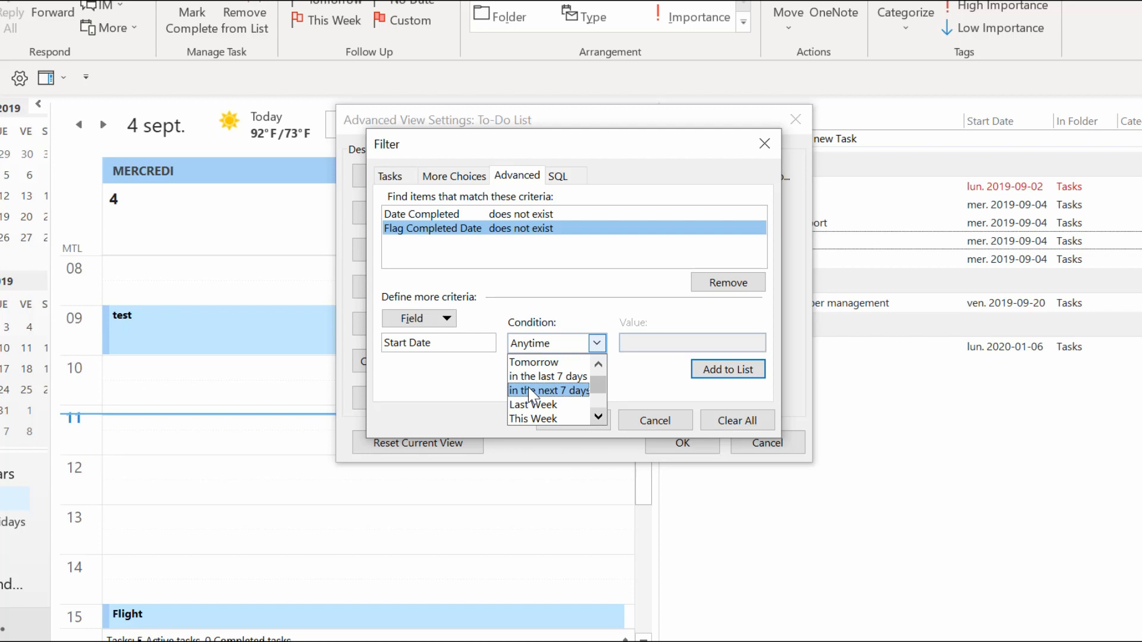
left_click(598, 364)
left_click(597, 364)
left_click(604, 415)
left_click(604, 415)
left_click(604, 415)
left_click(581, 409)
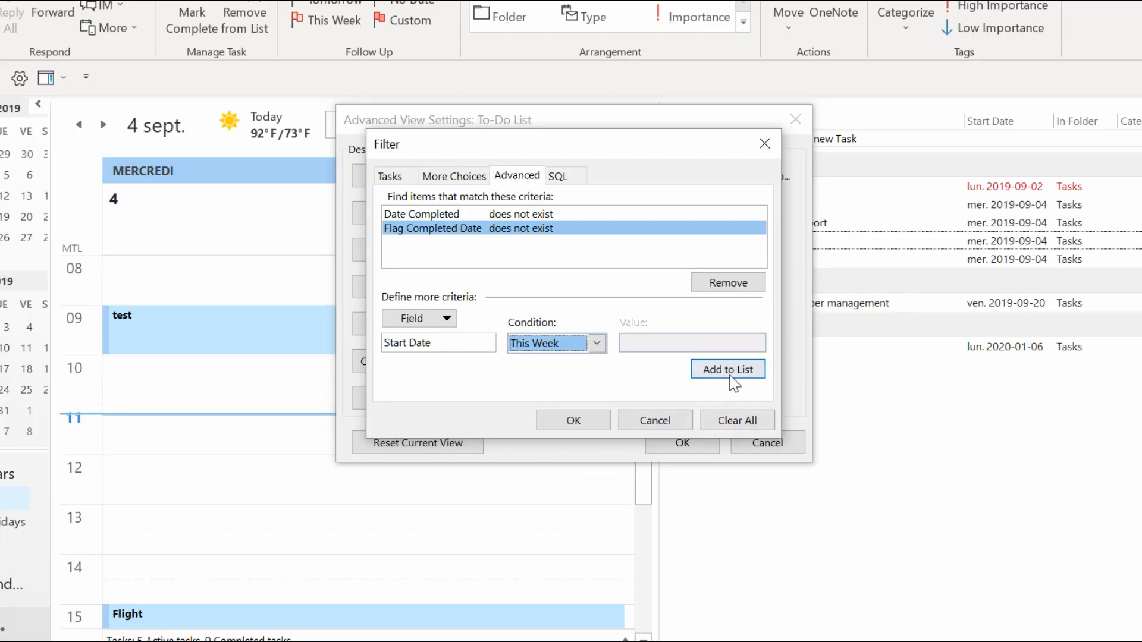
left_click(732, 372)
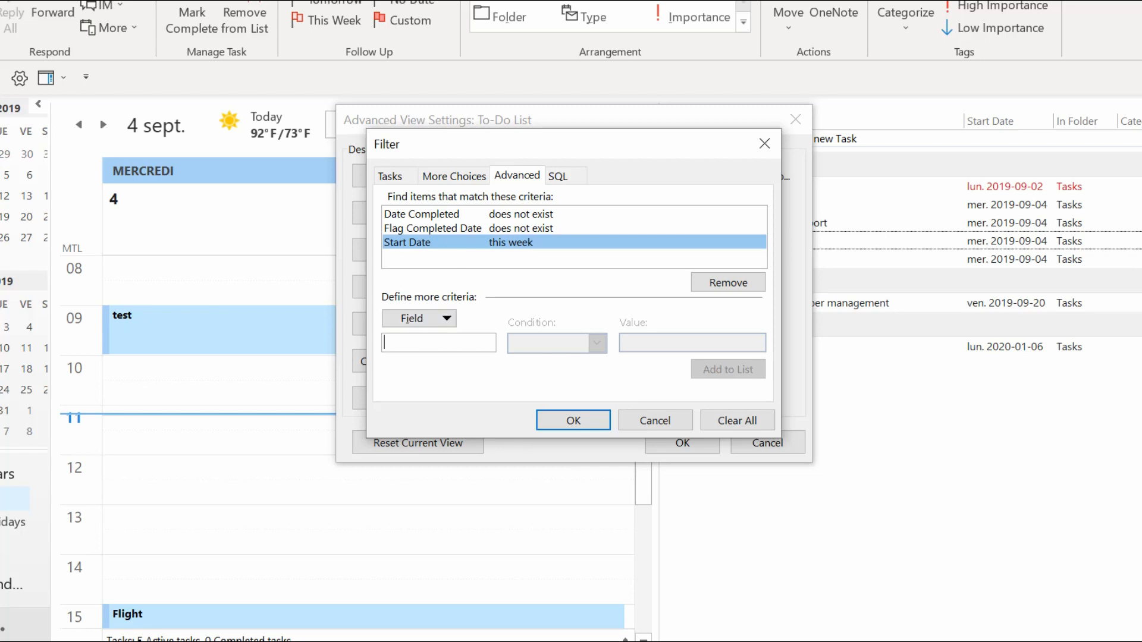
Step: Confirm the filter and apply the view settings to the To-Do List
left_click_drag(733, 144, 496, 148)
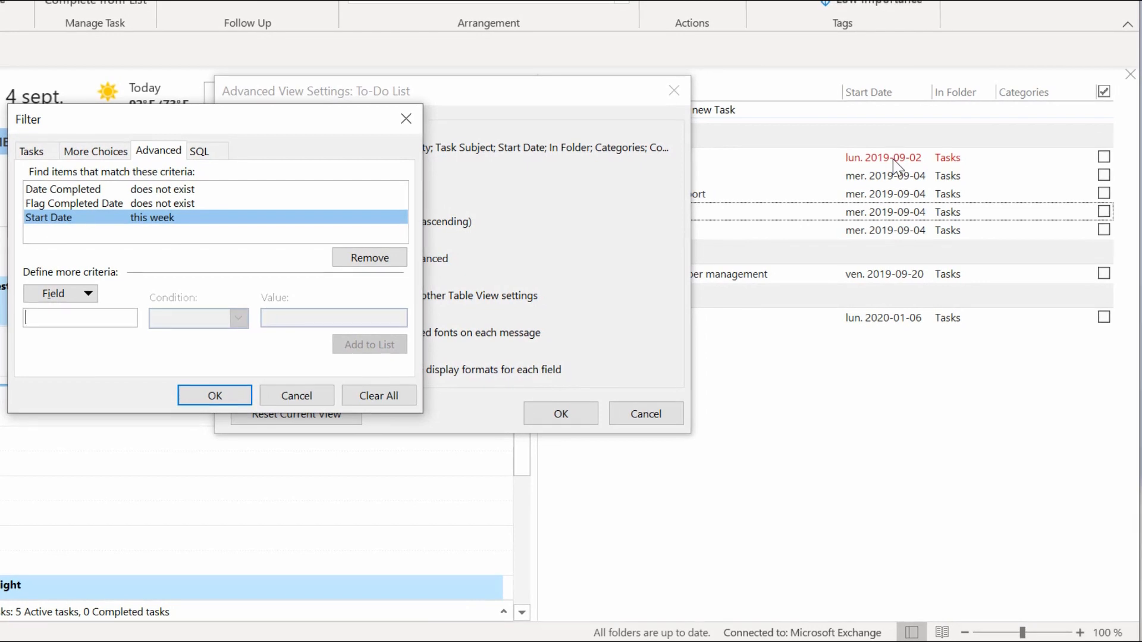
left_click(216, 396)
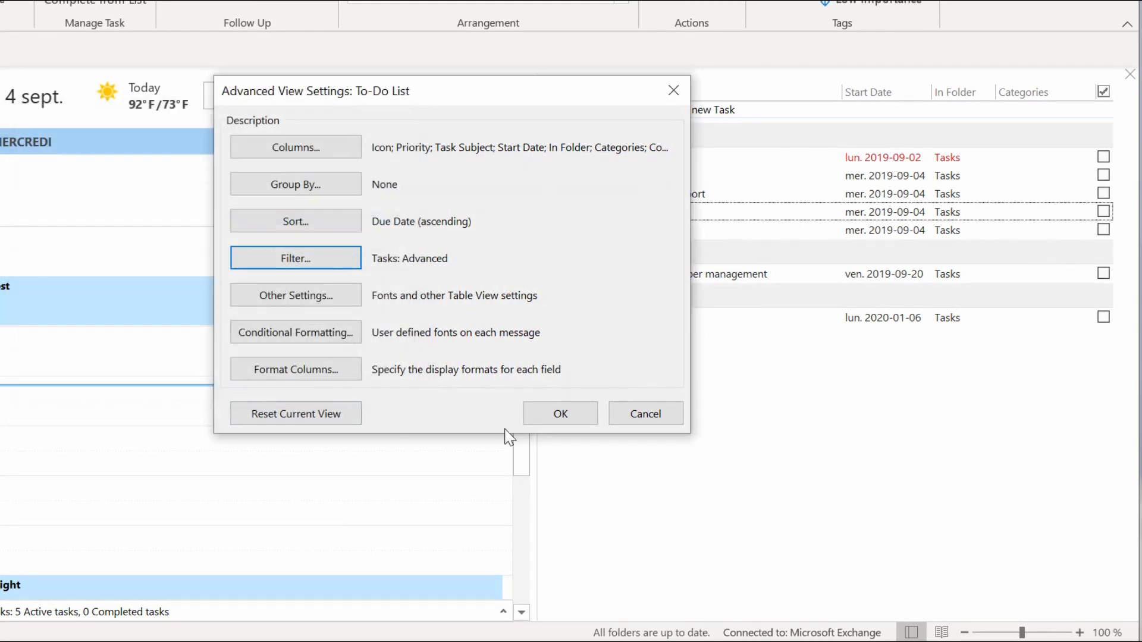
left_click(556, 415)
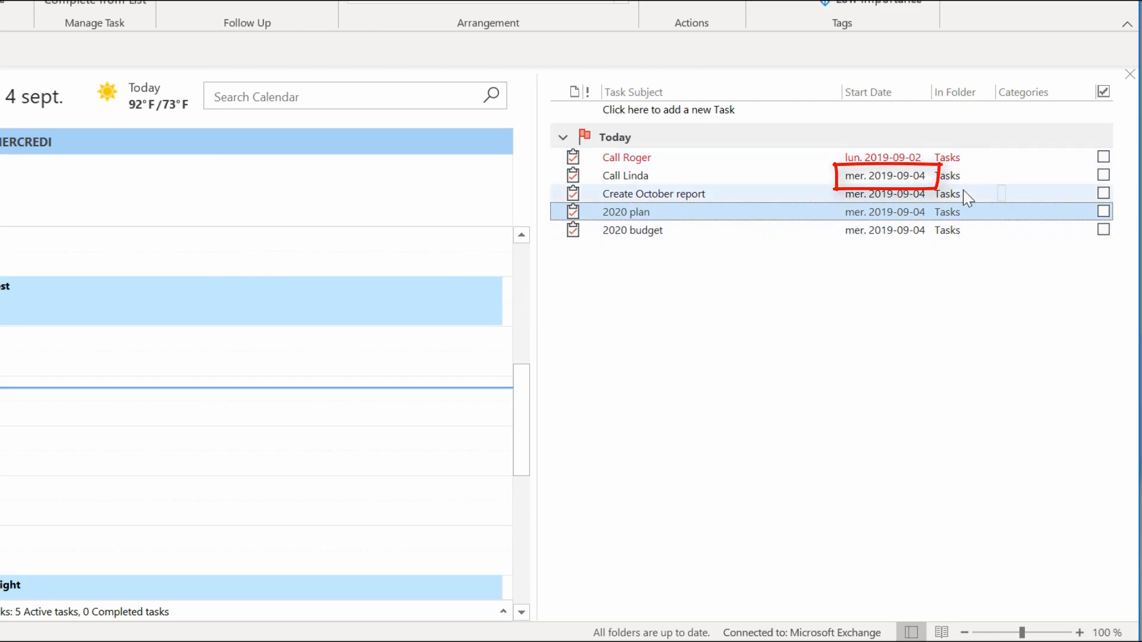
Step: Pick a new start date from the calendar for the second task in the Today group
left_click(920, 175)
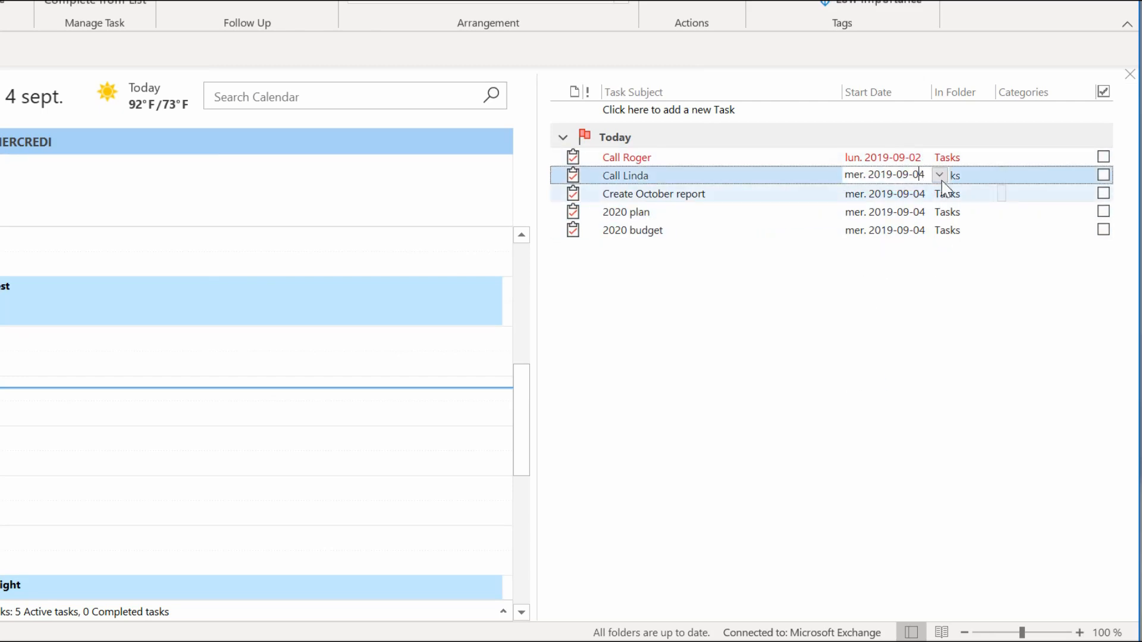
left_click(940, 175)
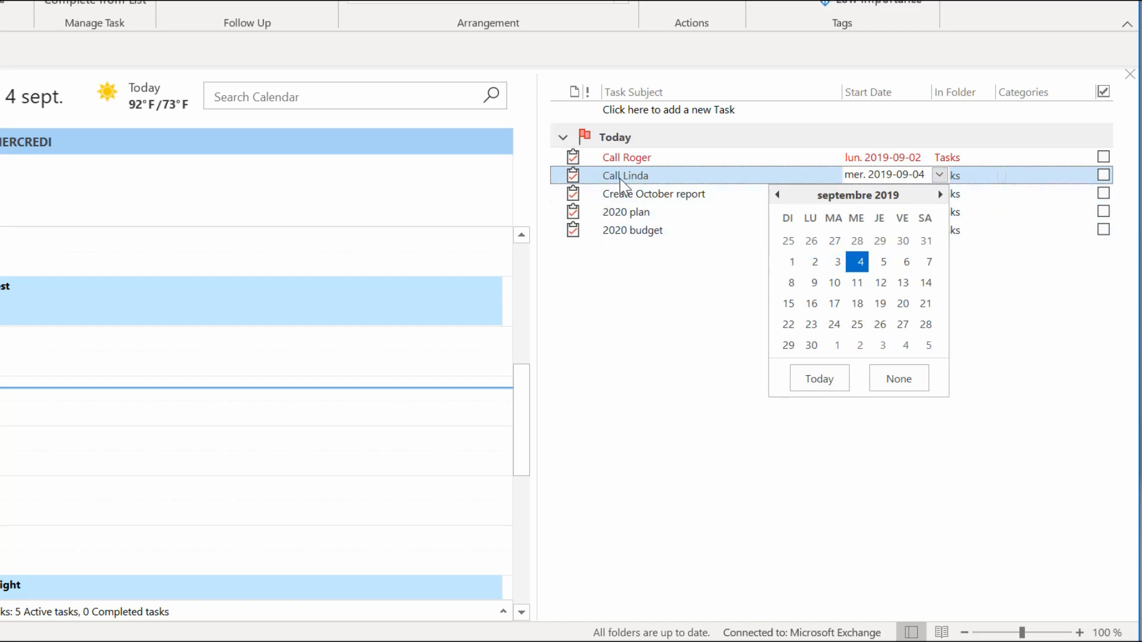
left_click(862, 265)
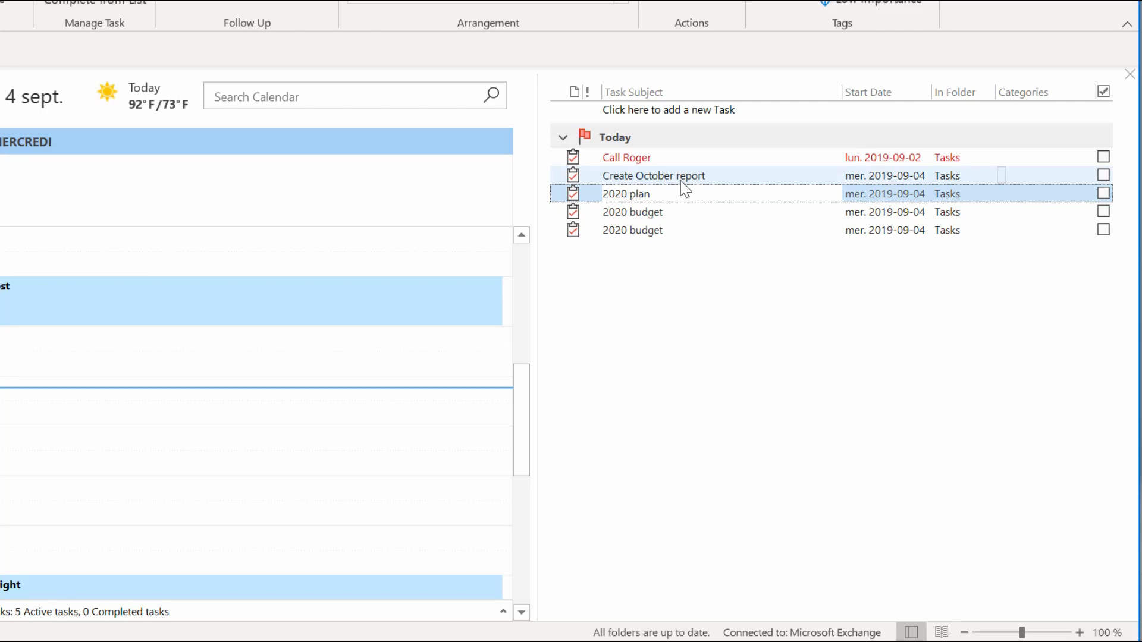
Step: Open the advanced filter criteria in the To-Do List view settings
right_click(903, 101)
left_click(959, 256)
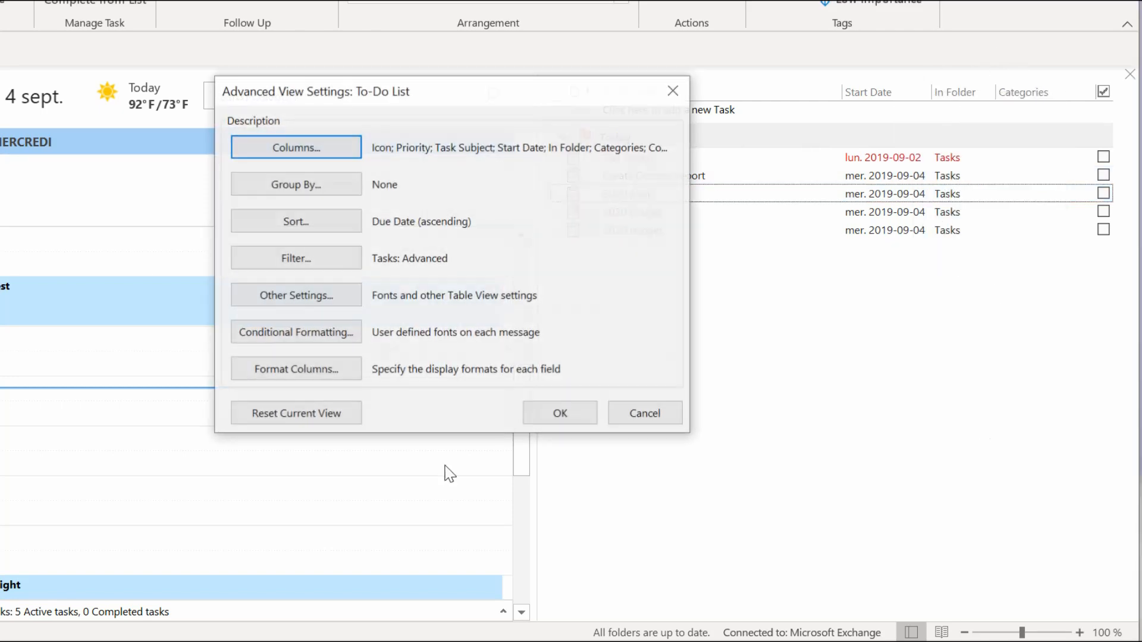
left_click(309, 262)
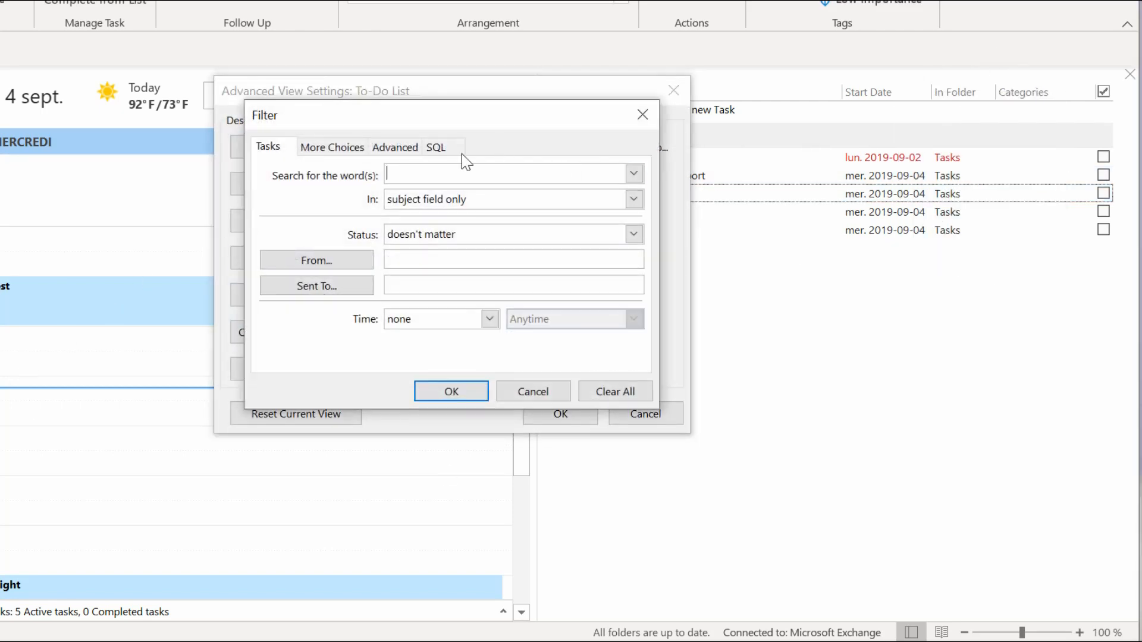
left_click(391, 149)
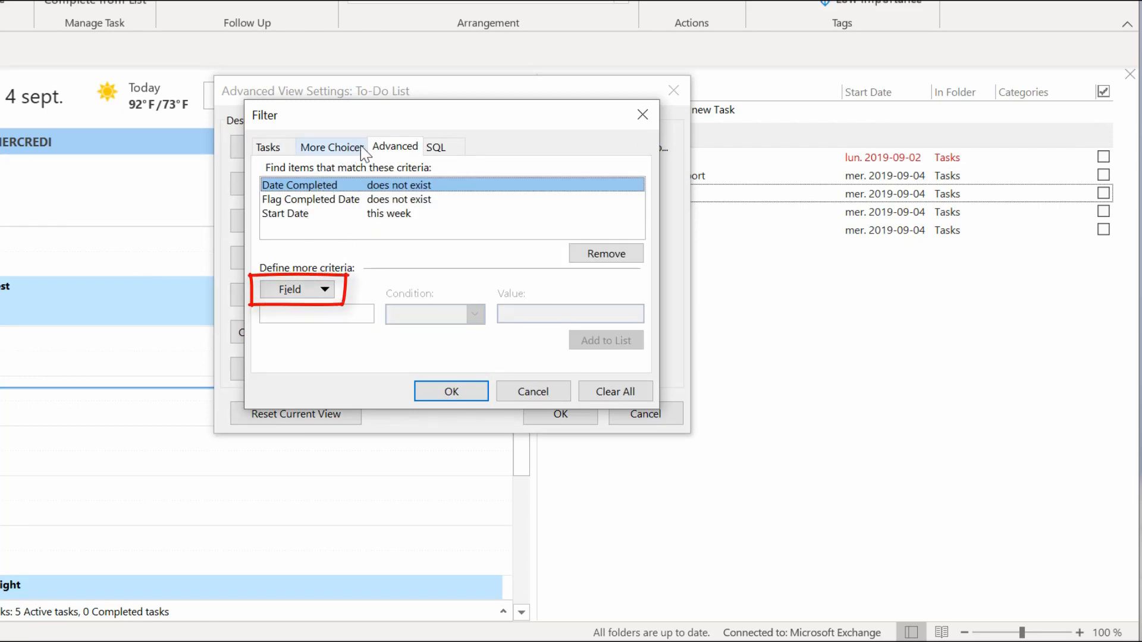
Step: Define a filter criterion on the frequently-used field Start Date with the condition on or before and the value today
left_click(325, 290)
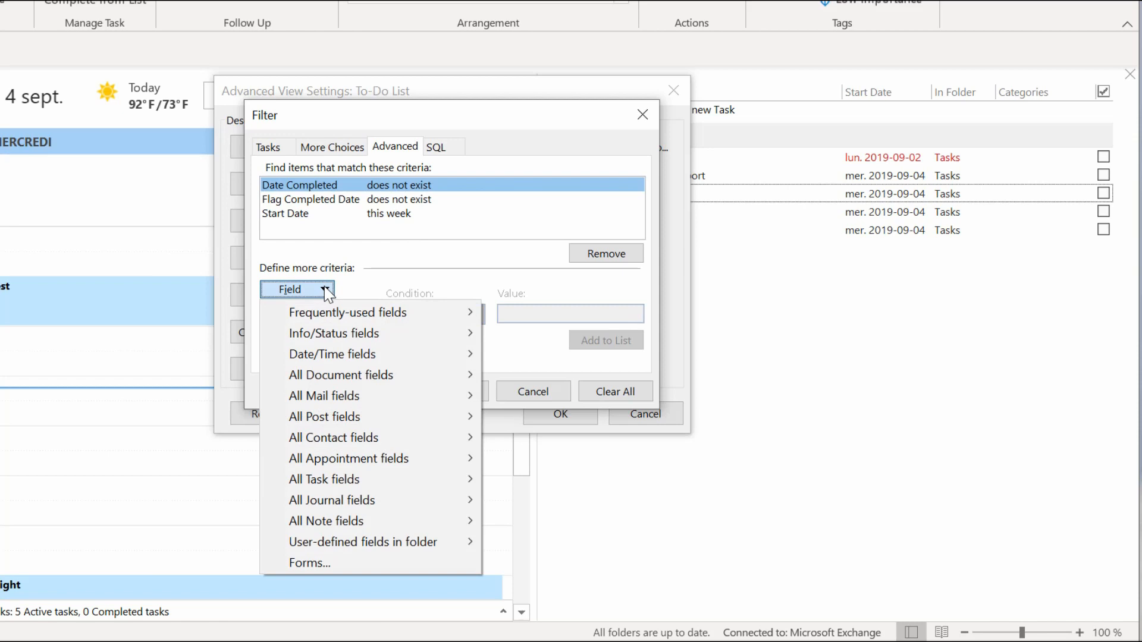
mouse_move(426, 312)
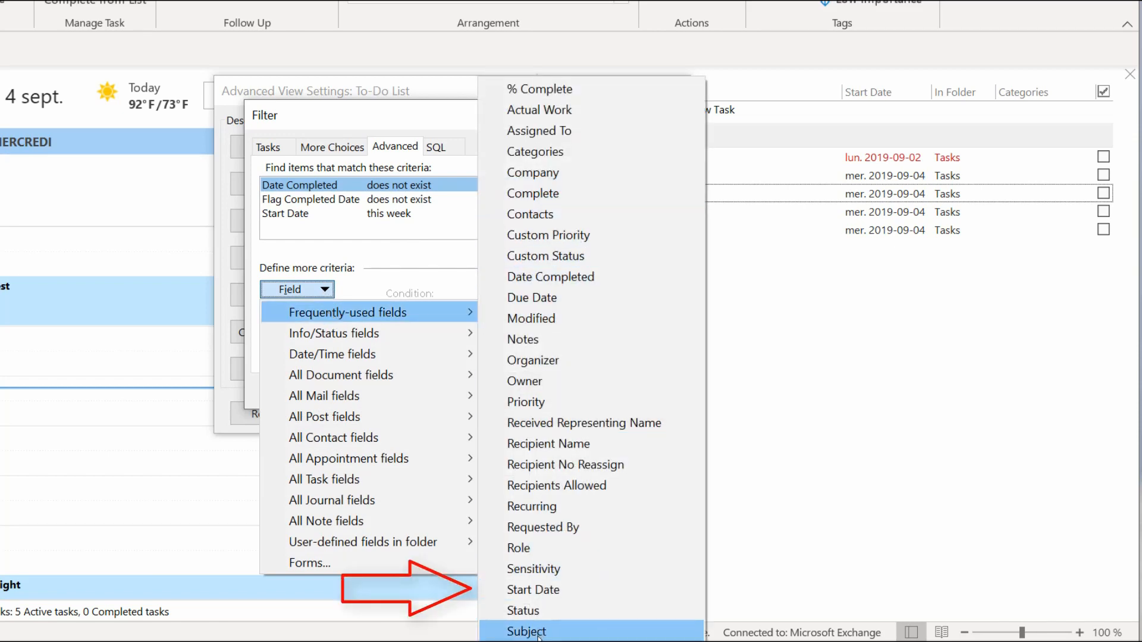
left_click(555, 587)
left_click(476, 314)
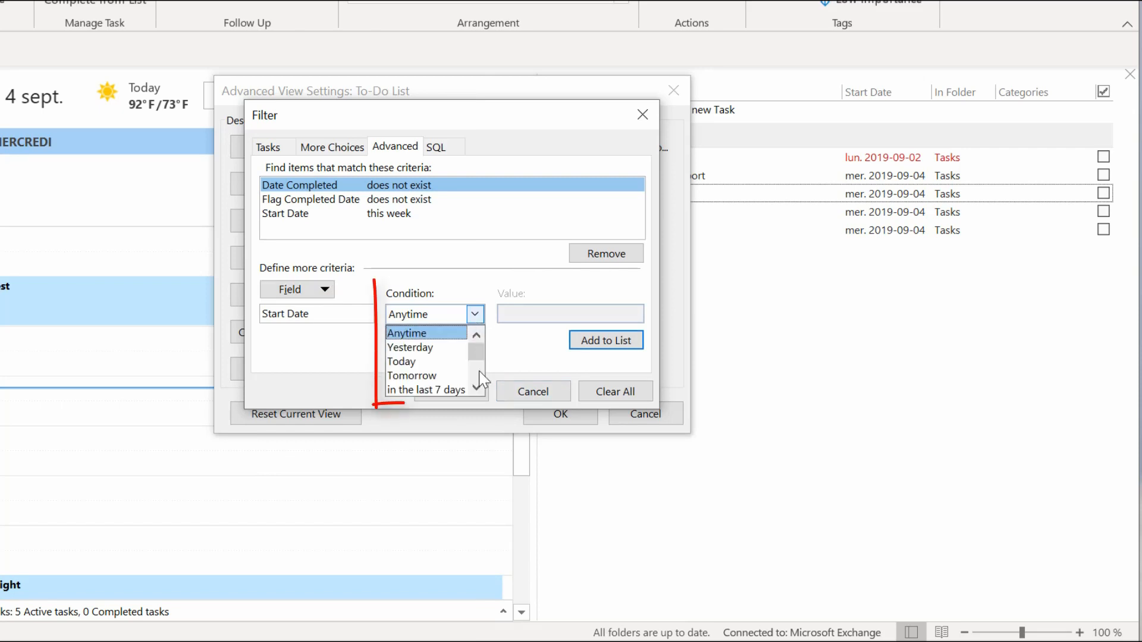
scroll(482, 384, "down", 3)
scroll(483, 387, "down", 4)
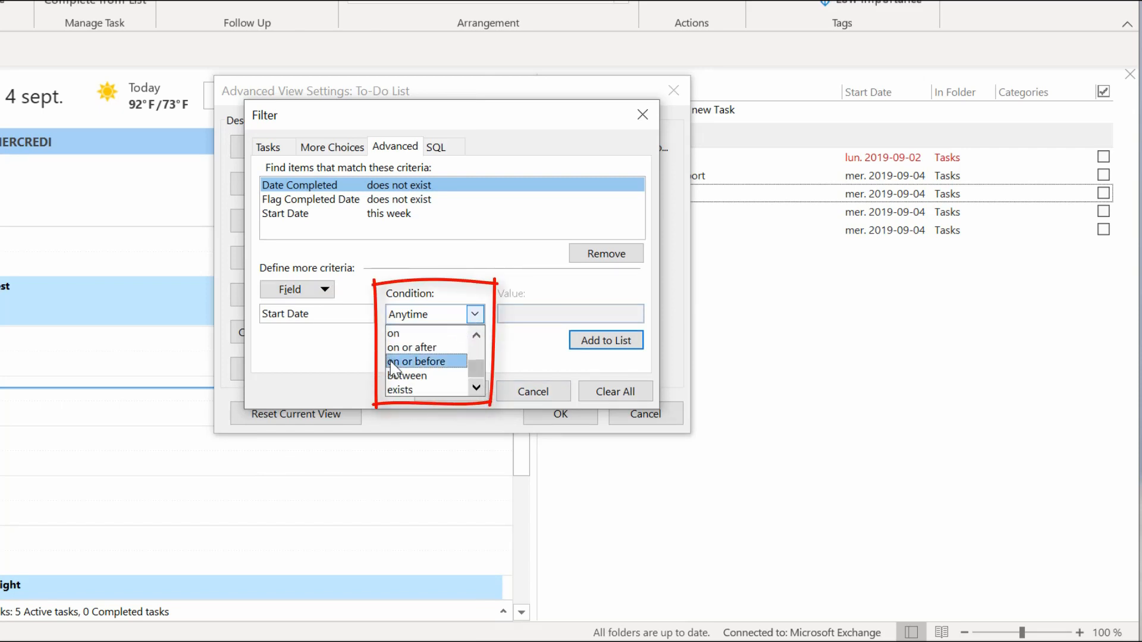
left_click(416, 363)
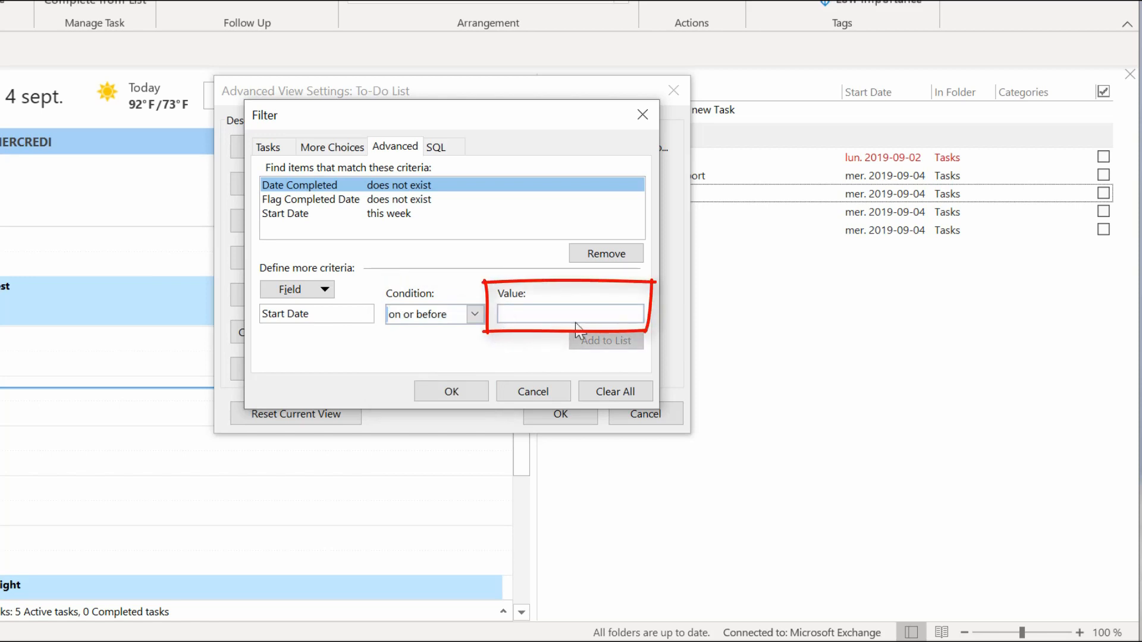
type("today")
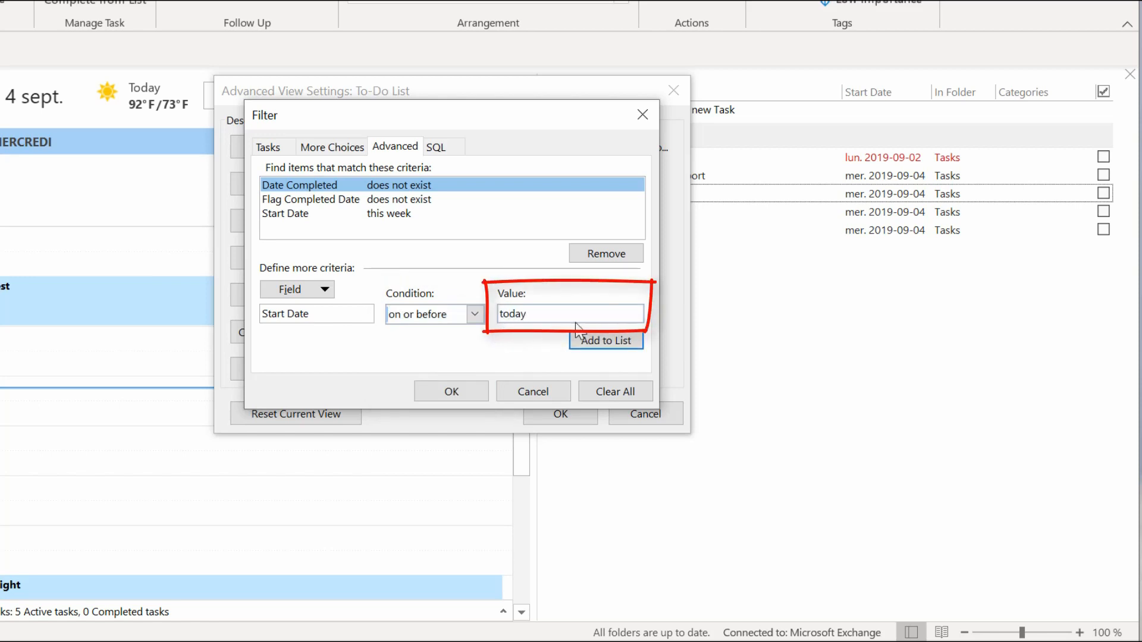